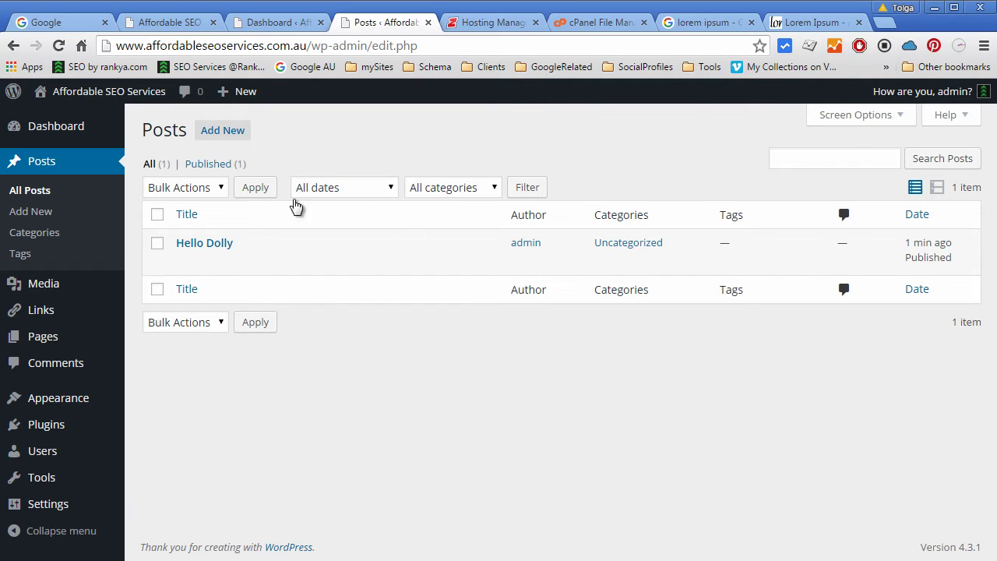
- Bin the Hello Dolly post and open the Bin (1) list to see it
mouse_move(182, 264)
left_click(269, 261)
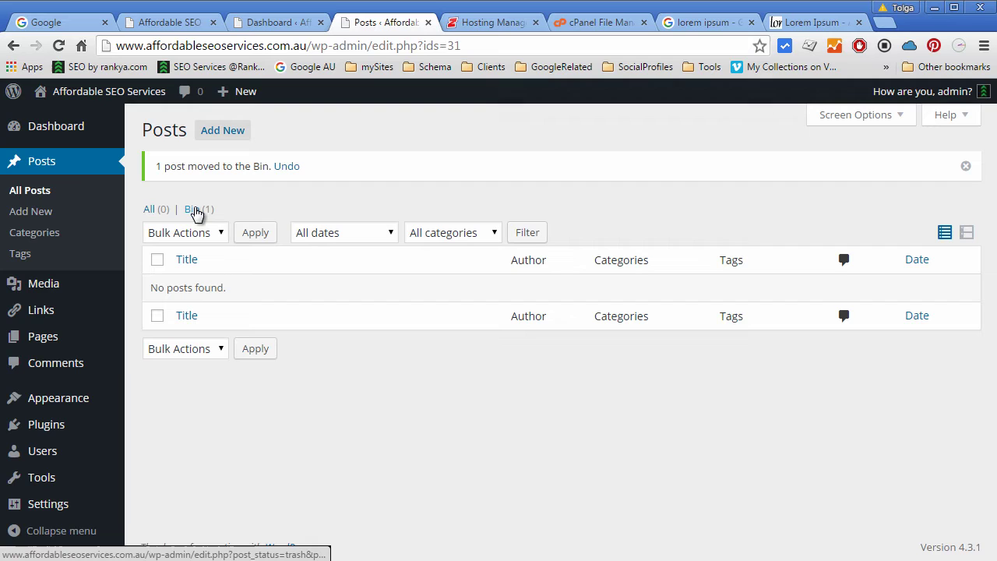
left_click(195, 212)
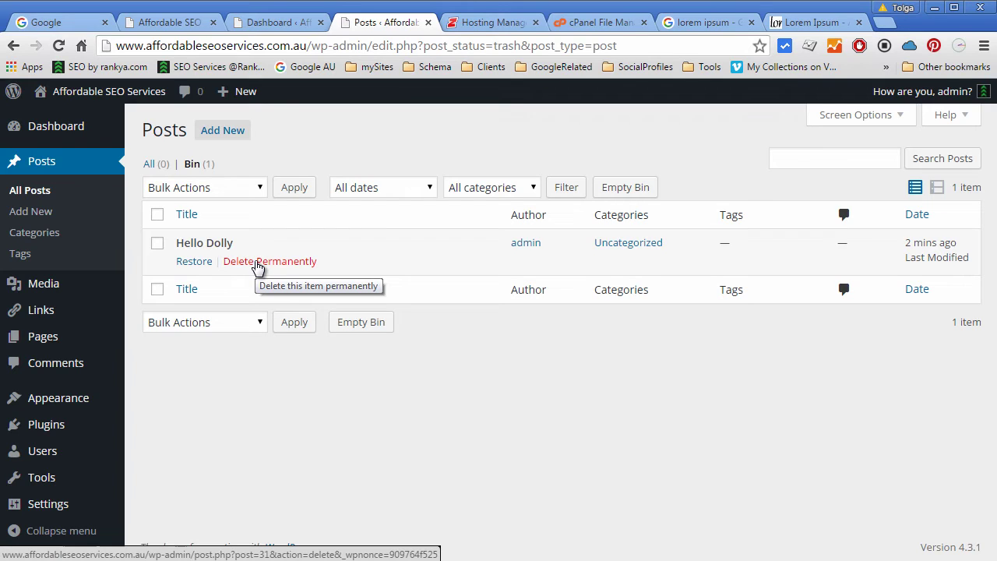
- Start a new post titled 'Sample Post One'
left_click(31, 211)
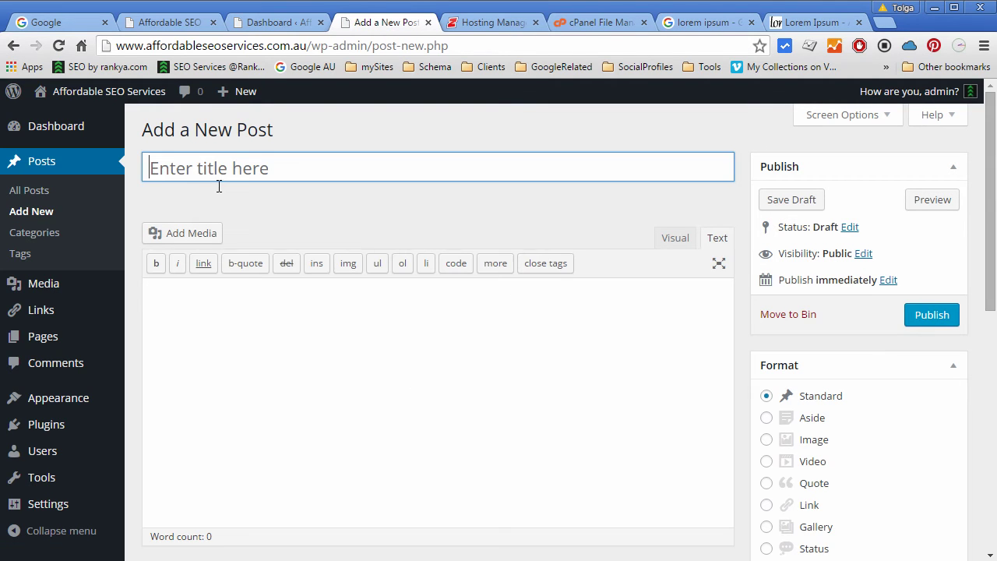
left_click(196, 170)
type("S")
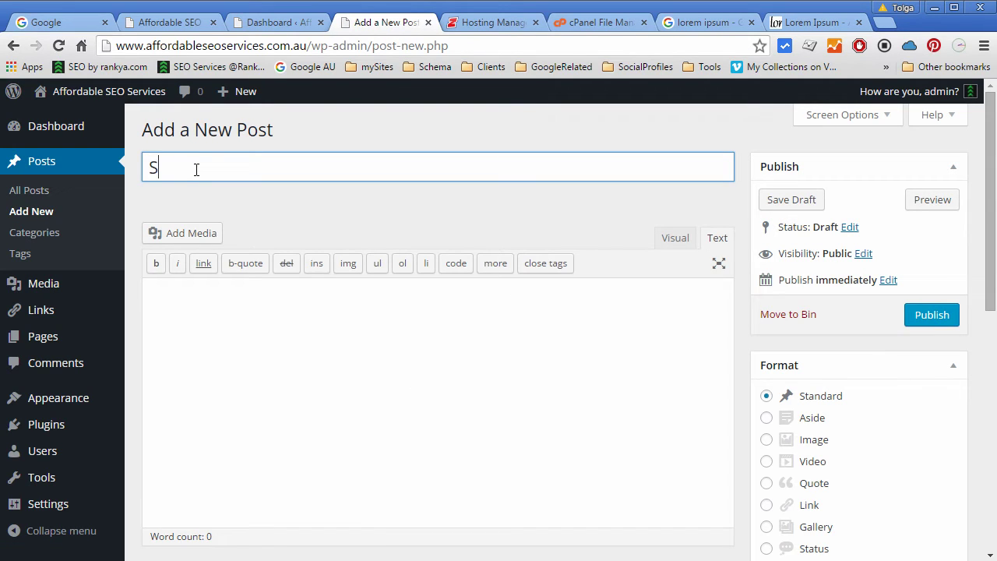
type("ample Post One")
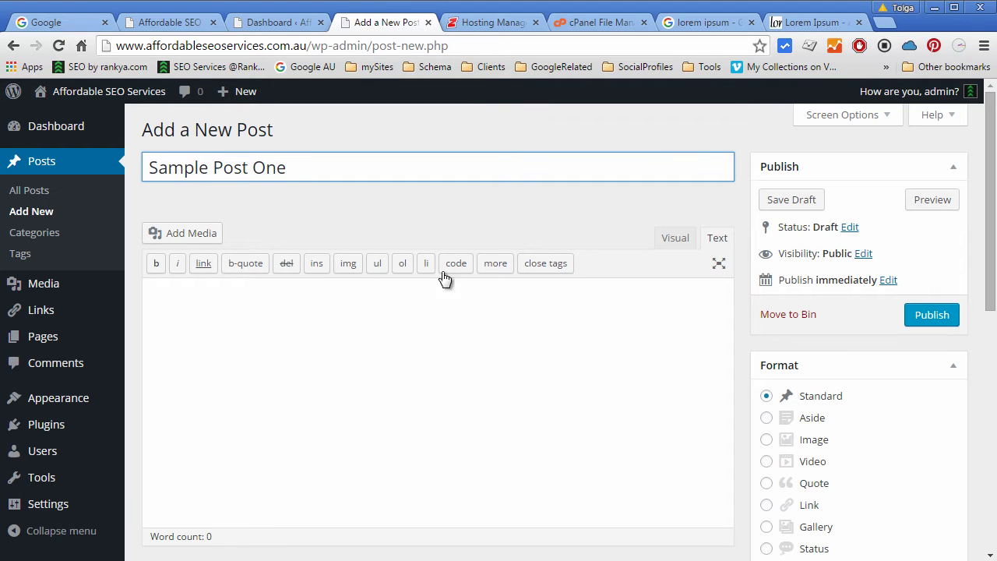
- Copy the first lorem ipsum paragraph from lipsum.com and paste it into the post body
left_click(806, 22)
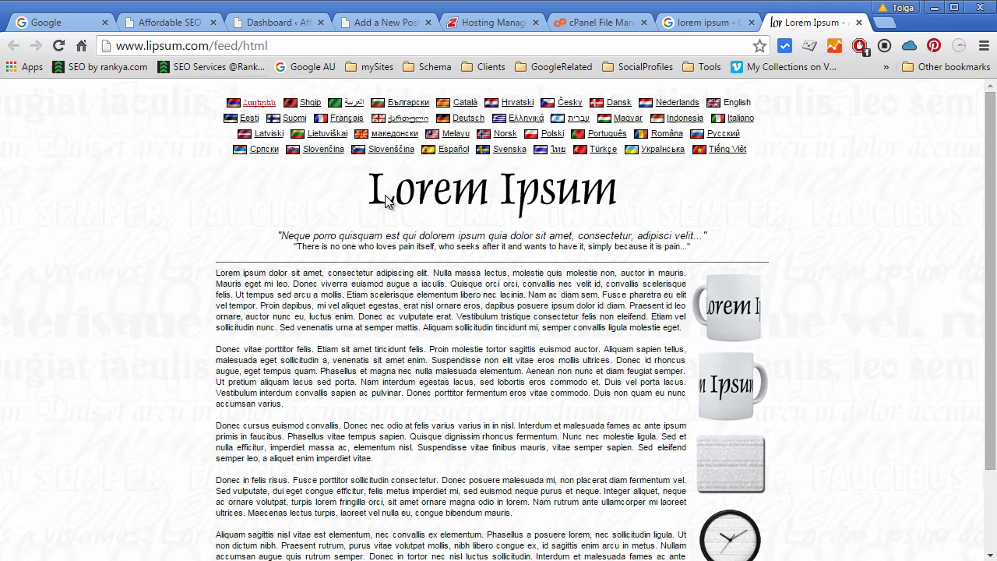
triple_click(323, 294)
right_click(322, 294)
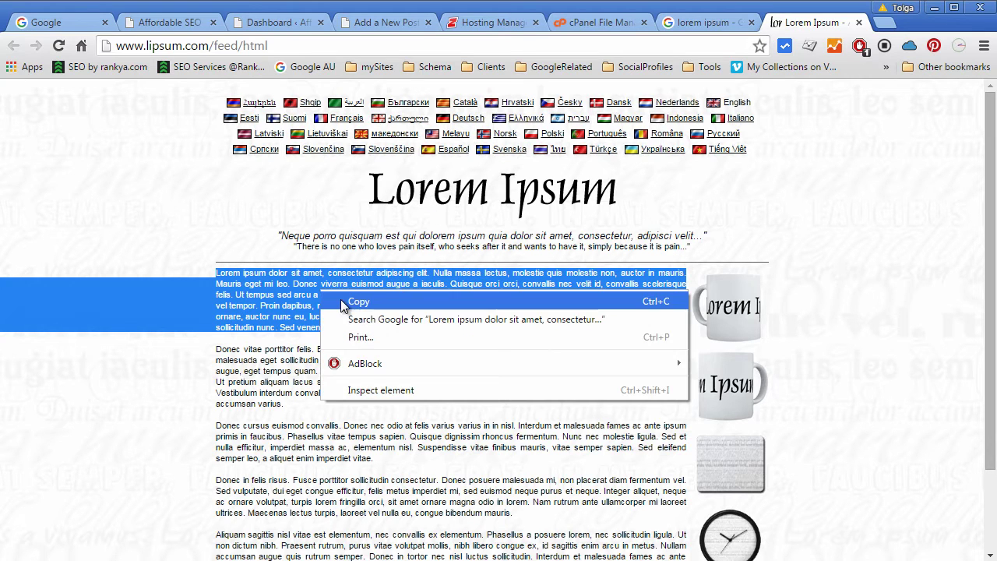
left_click(346, 306)
left_click(330, 23)
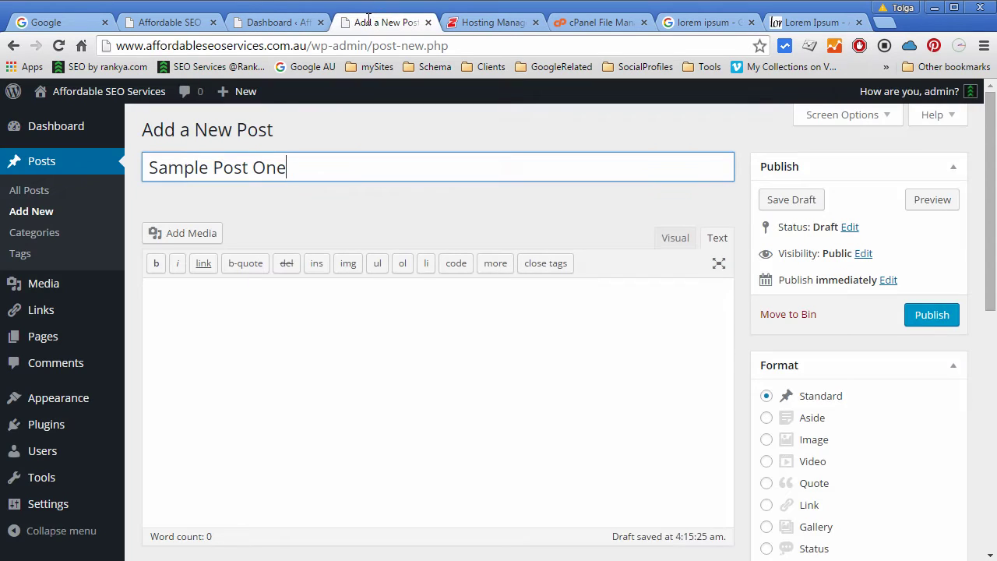
left_click(231, 364)
type("Lorem ipsum dolor sit amet, consectetur adipiscing elit. Nulla massa lectus, molestie quis molestie non, auctor in mauris. Mauris eget mi leo. Donec viverra euismod augue a iaculis. Quisque orci orci, convallis nec velit id, convallis scelerisque felis. Ut tempus sed arcu a mollis. Etiam scelerisque elementum libero nec lacinia. Nam ac diam sem. Fusce pharetra eu elit vel tempor. Proin dapibus, mi vel aliquet egestas, erat nisl ornare eros, dapibus posuere ipsum dolor id diam. Praesent id leo ornare, auctor nunc eu, luctus enim. Donec ac vulputate erat. Vestibulum tristique consectetur felis non eleifend. Etiam vel sollicitudin nunc. Sed venenatis urna at semper mattis. Aliquam sollicitudin tincidunt mi, semper convallis ligula molestie eget.")
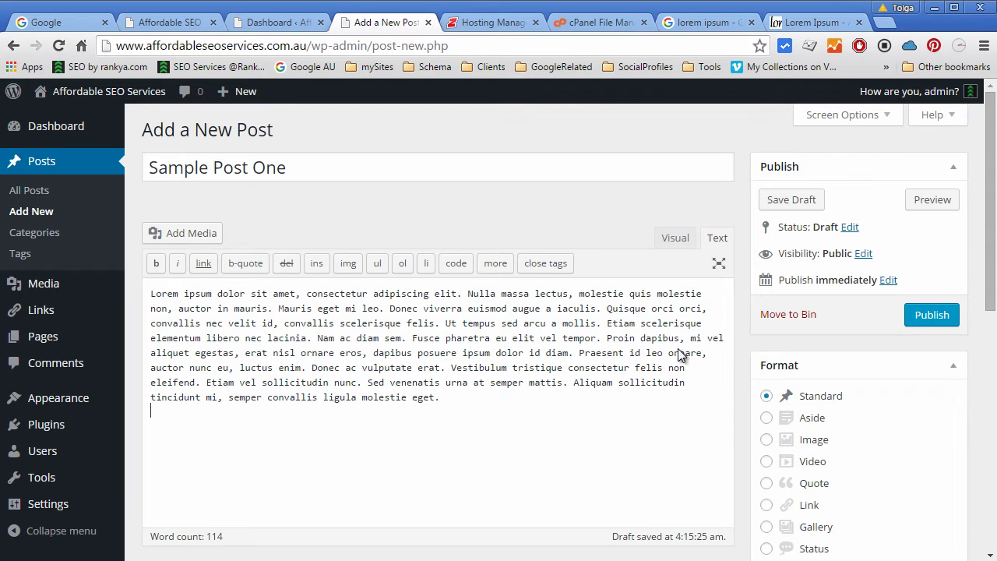
scroll(679, 354, "down", 1)
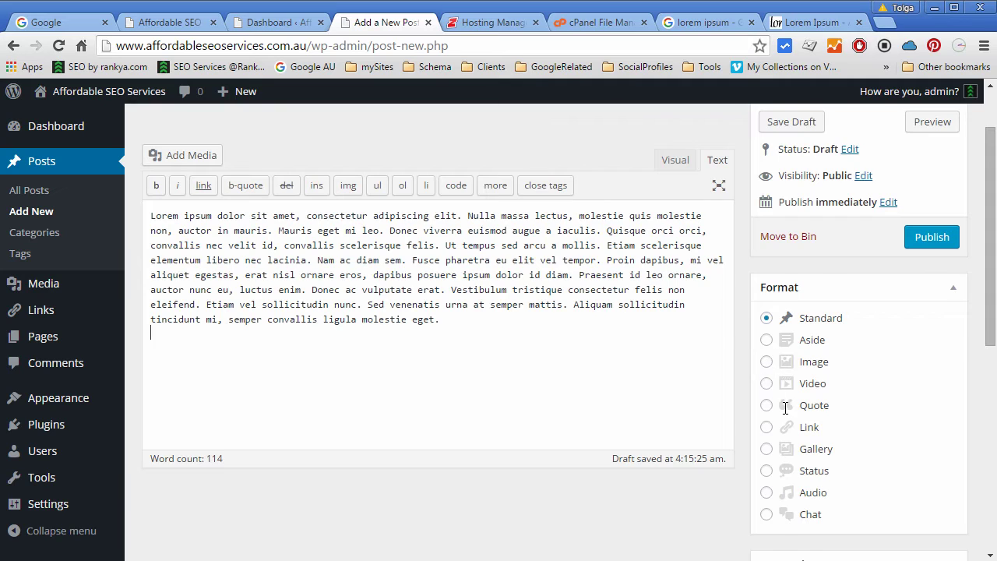
scroll(465, 244, "up", 1)
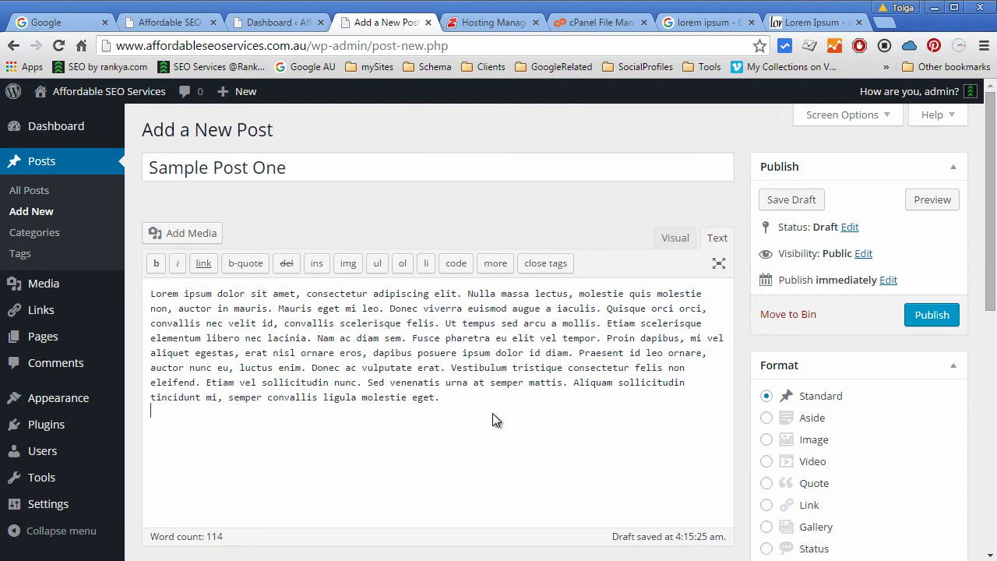
scroll(873, 379, "down", 1)
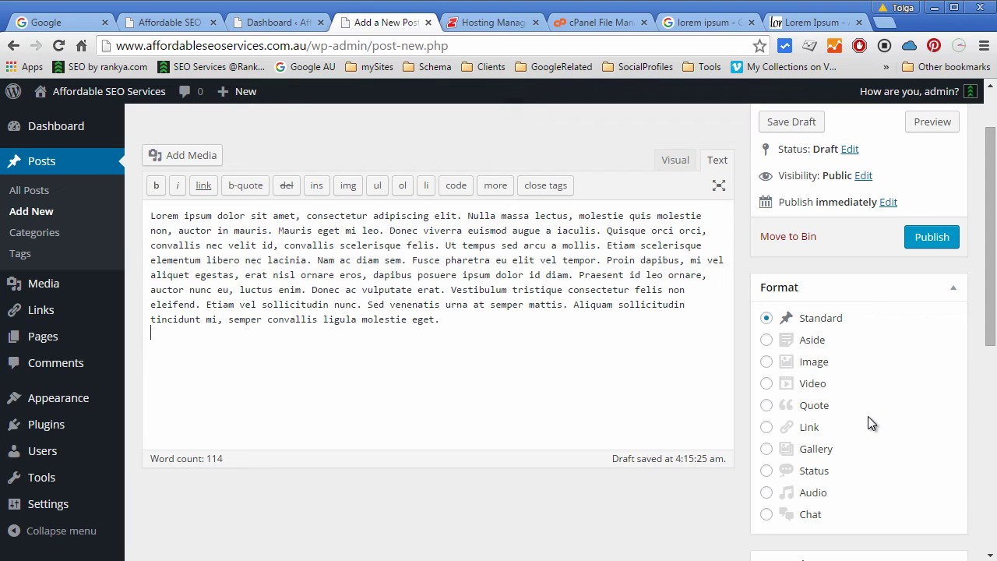
scroll(863, 421, "up", 1)
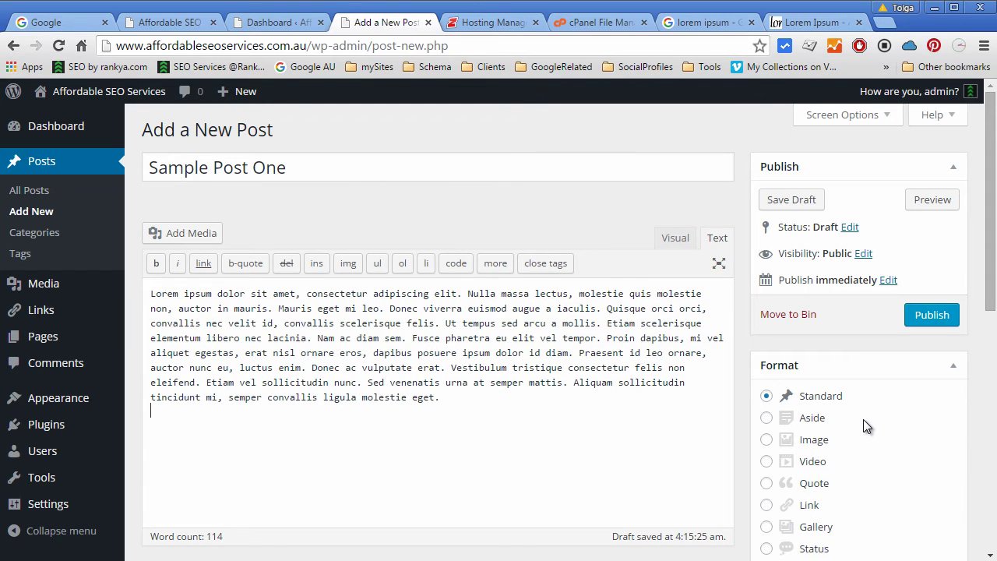
scroll(860, 421, "down", 4)
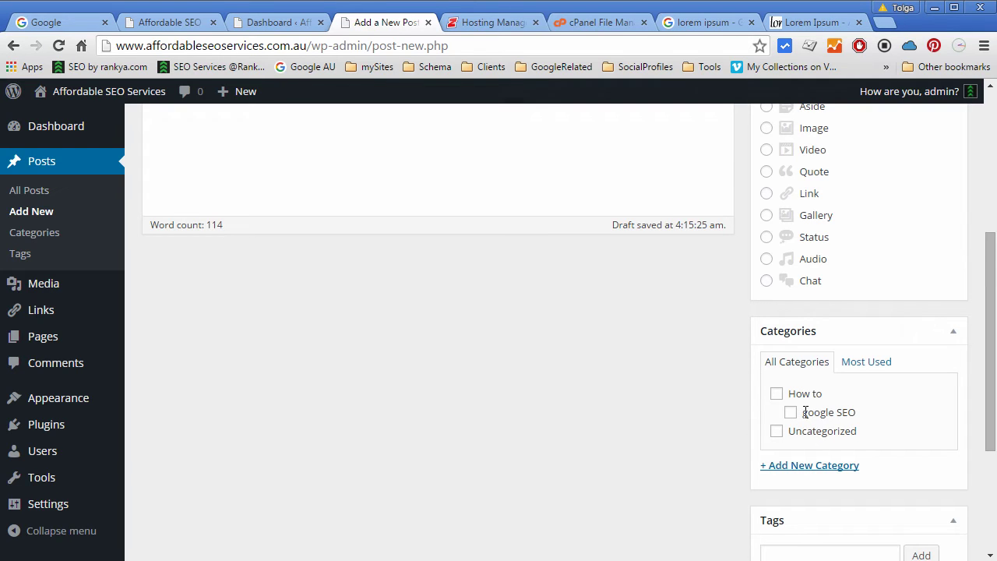
scroll(631, 397, "up", 4)
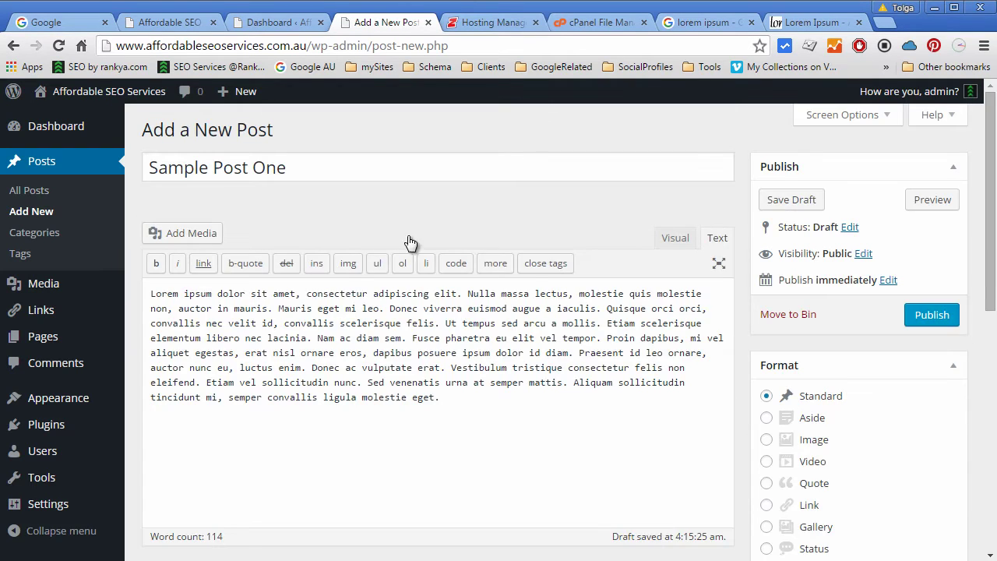
left_click(516, 421)
scroll(551, 421, "down", 2)
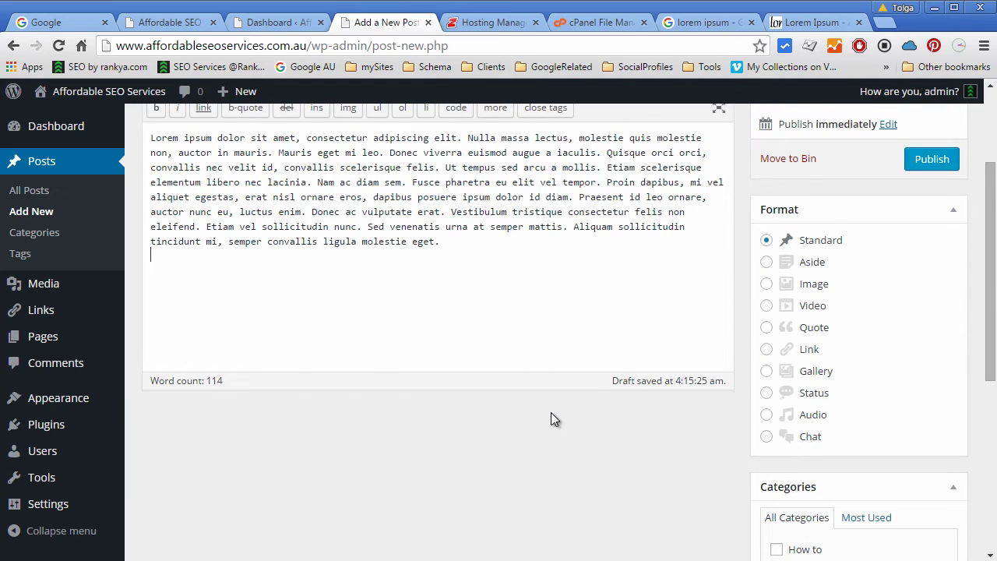
scroll(551, 419, "up", 2)
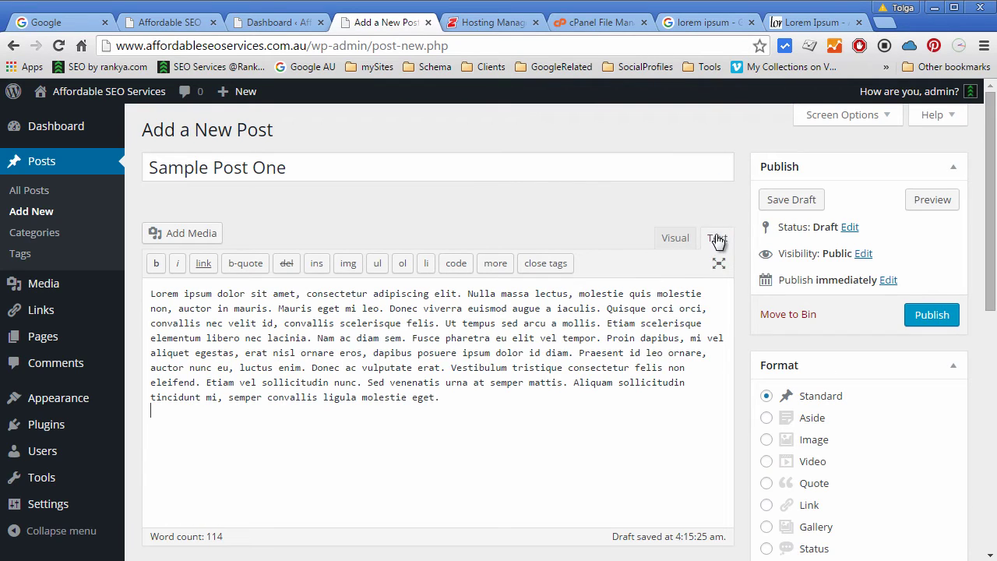
- Switch the body to the Visual editor and select the word 'auctor'
left_click(674, 236)
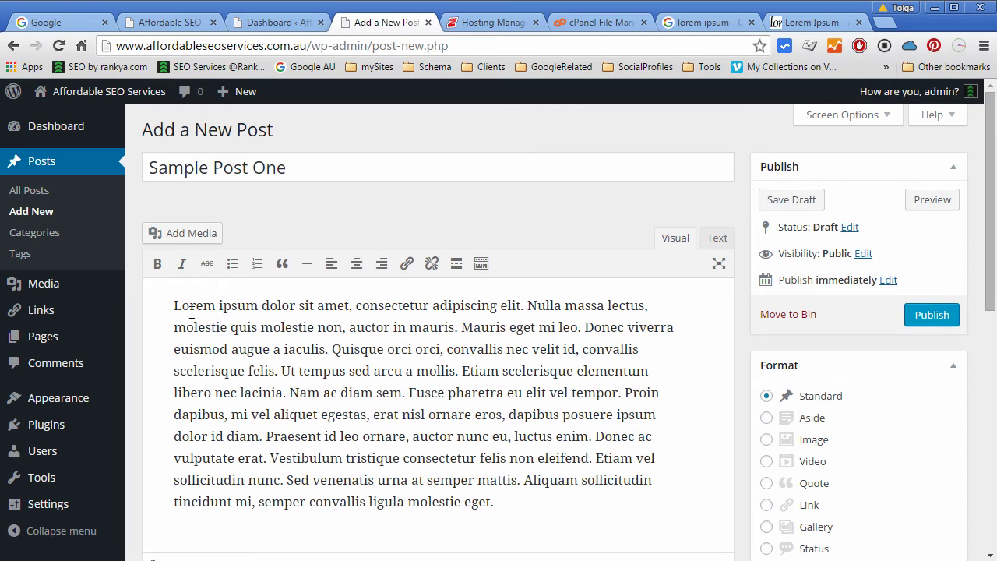
left_click(175, 306)
left_click(529, 506, "shift")
left_click(542, 502)
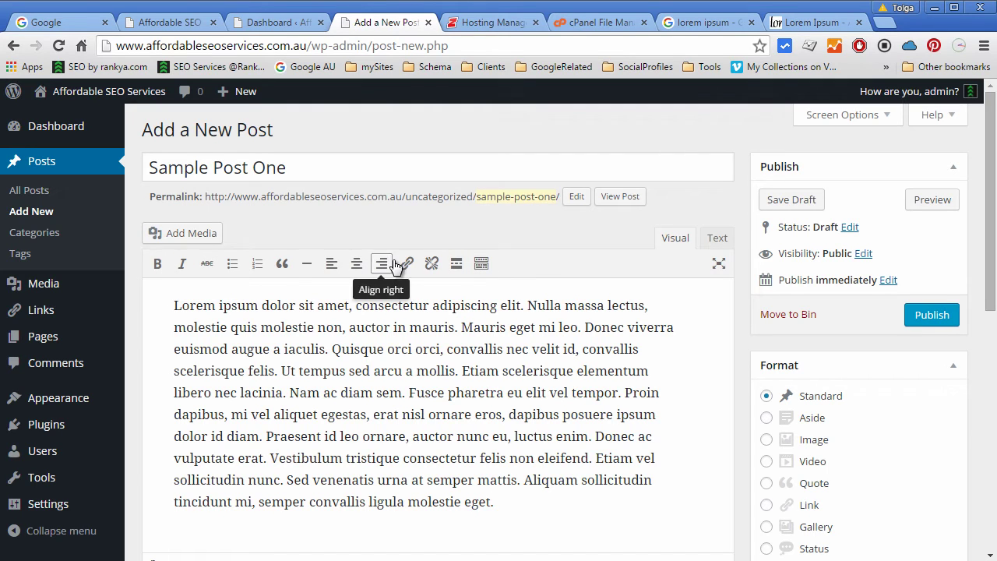
double_click(432, 438)
left_click(406, 265)
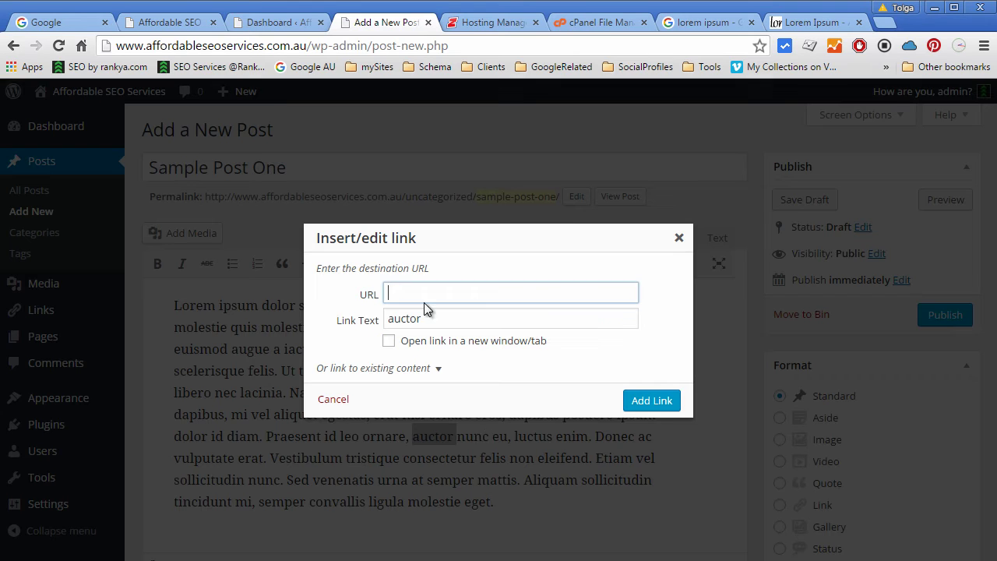
left_click(679, 235)
- Link 'auctor' to '#', then remove that link again
left_click(408, 264)
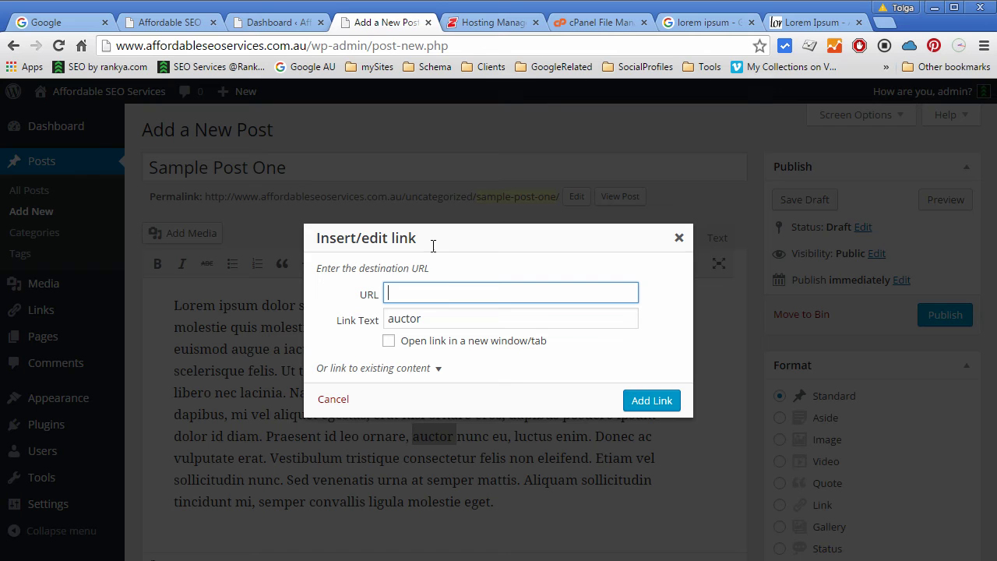
type("#")
left_click(629, 406)
double_click(435, 438)
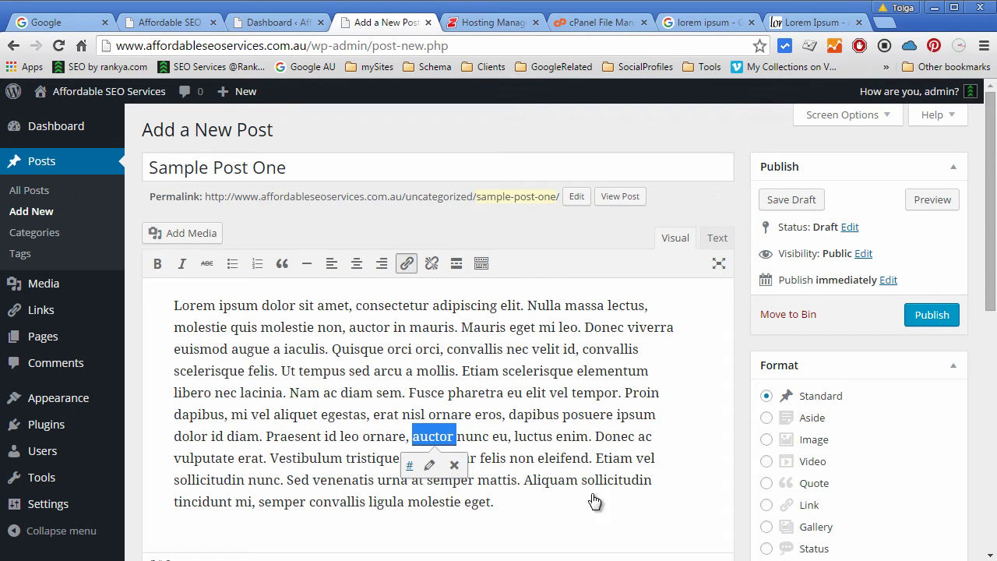
left_click(431, 263)
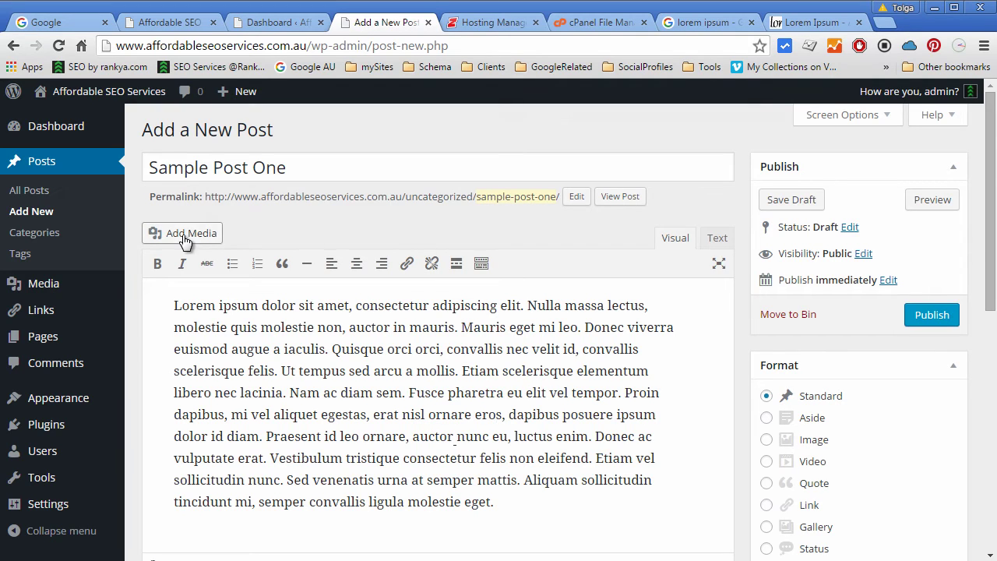
left_click(535, 514)
left_click(200, 235)
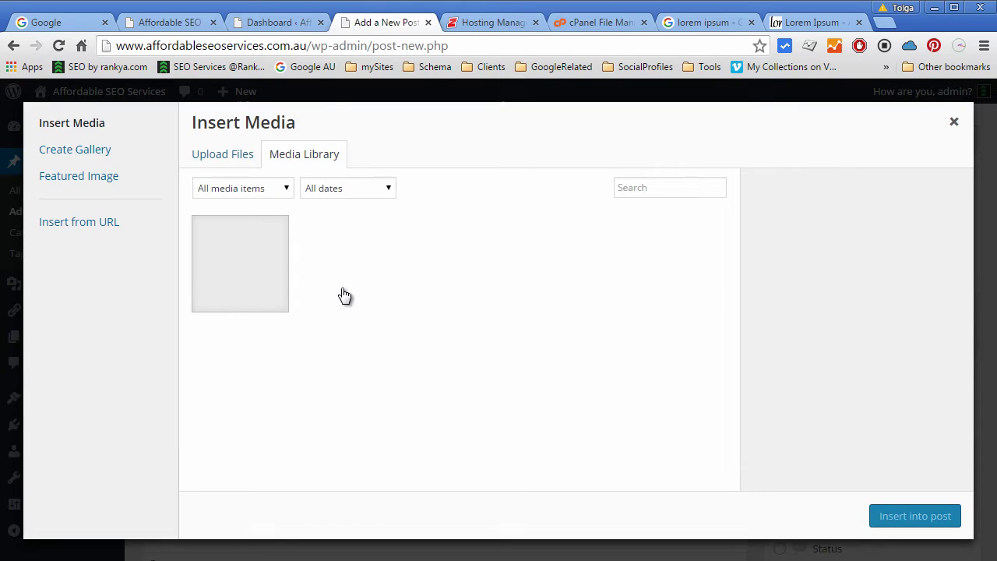
left_click(249, 264)
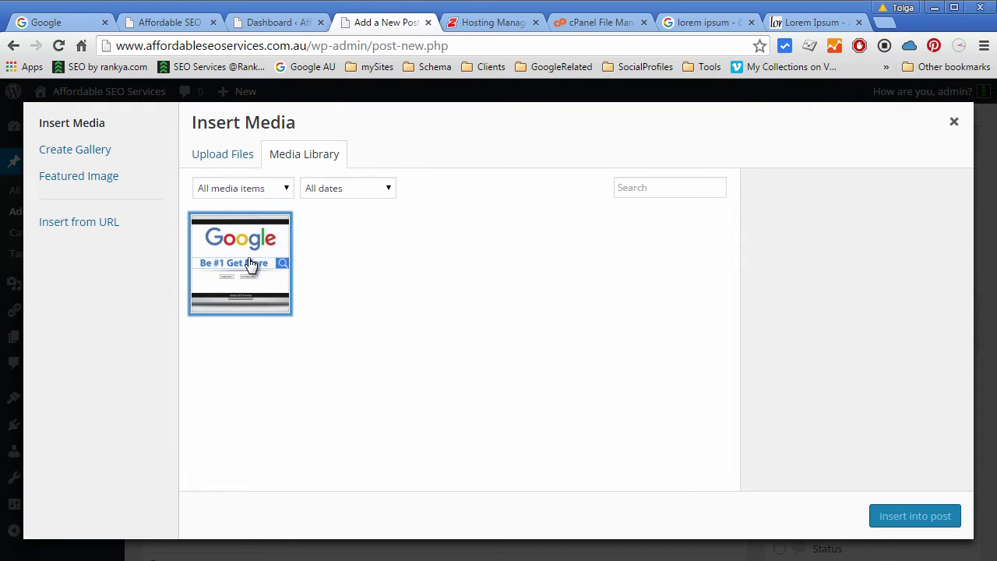
left_click(221, 160)
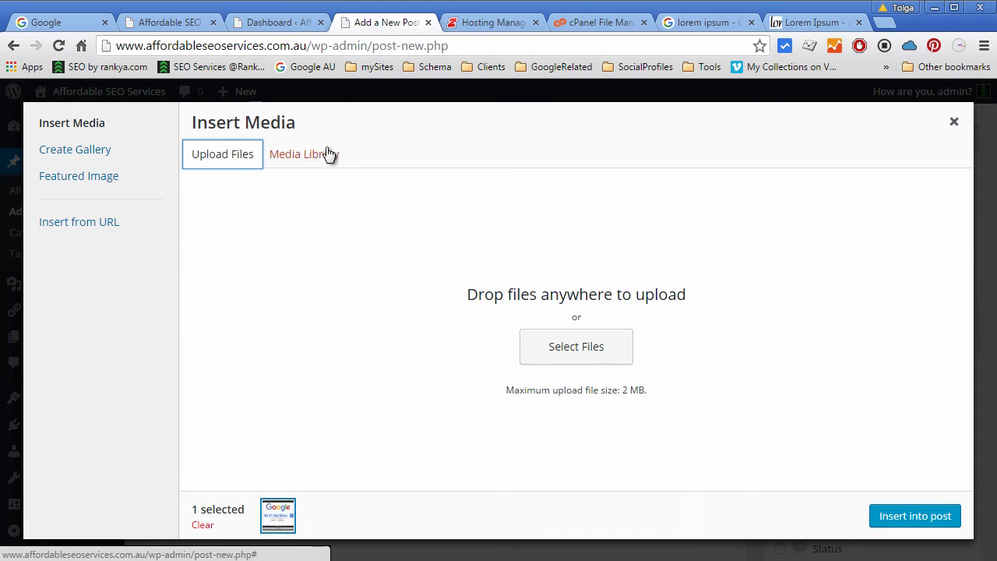
left_click(312, 160)
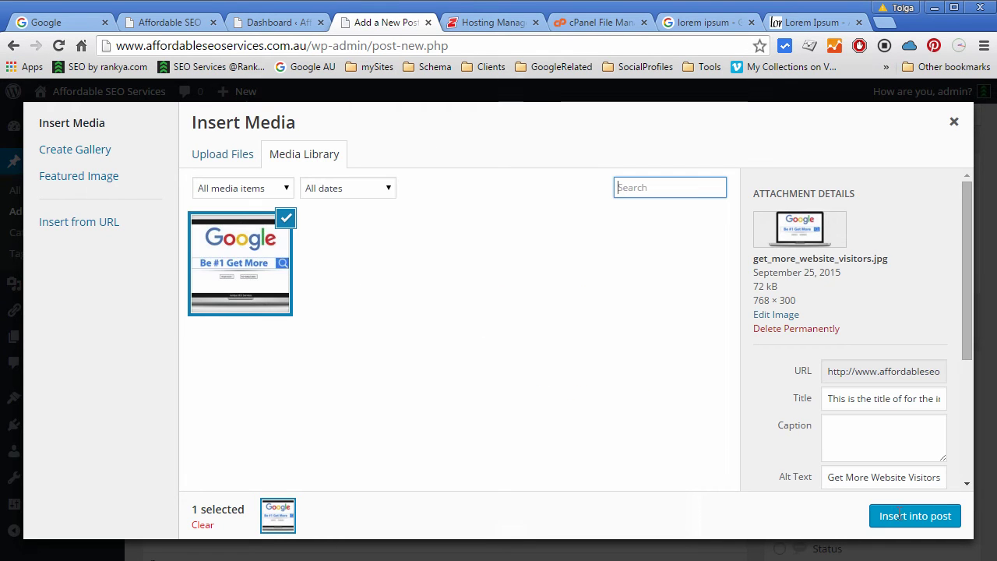
left_click(915, 516)
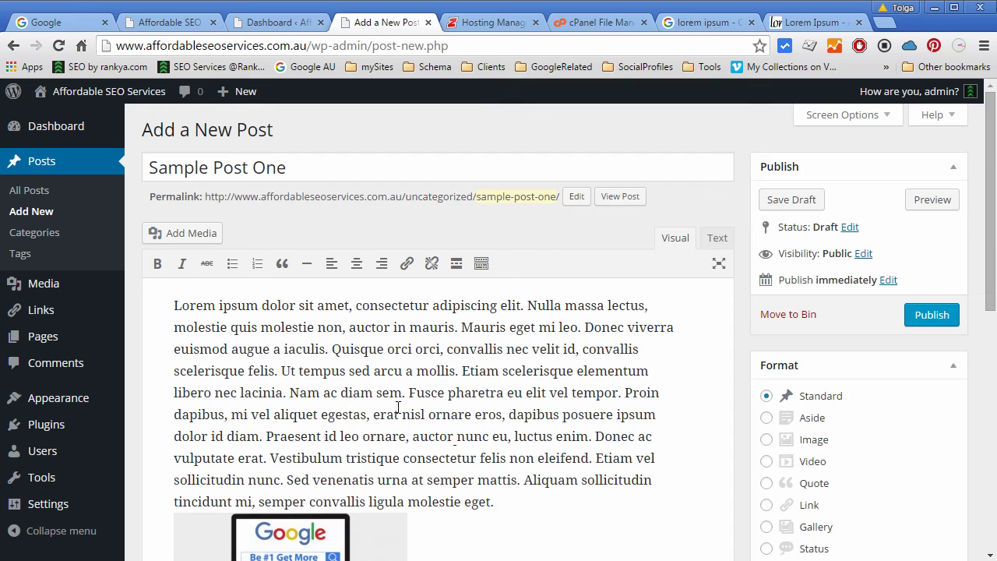
scroll(395, 405, "down", 2)
left_click(386, 446)
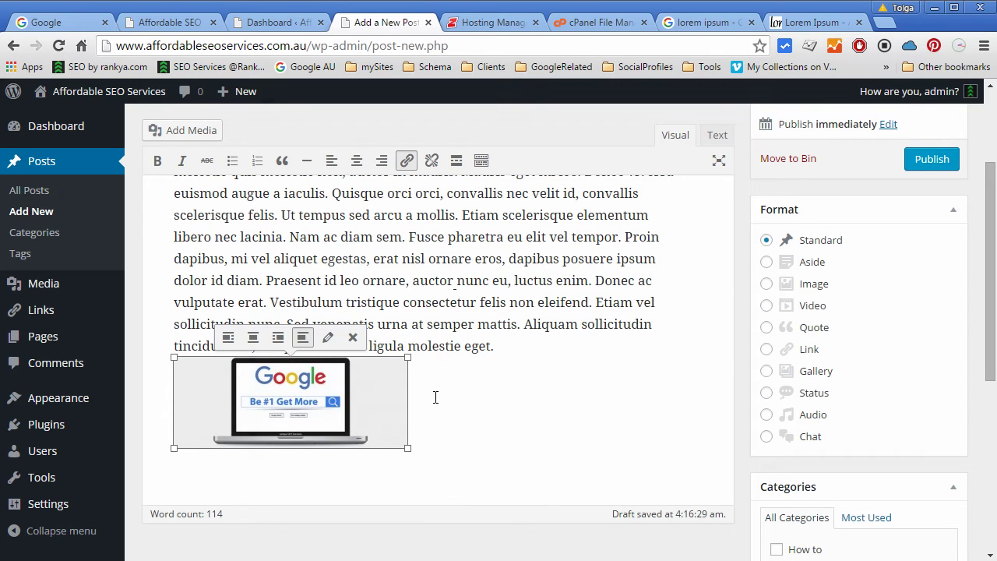
scroll(422, 313, "up", 2)
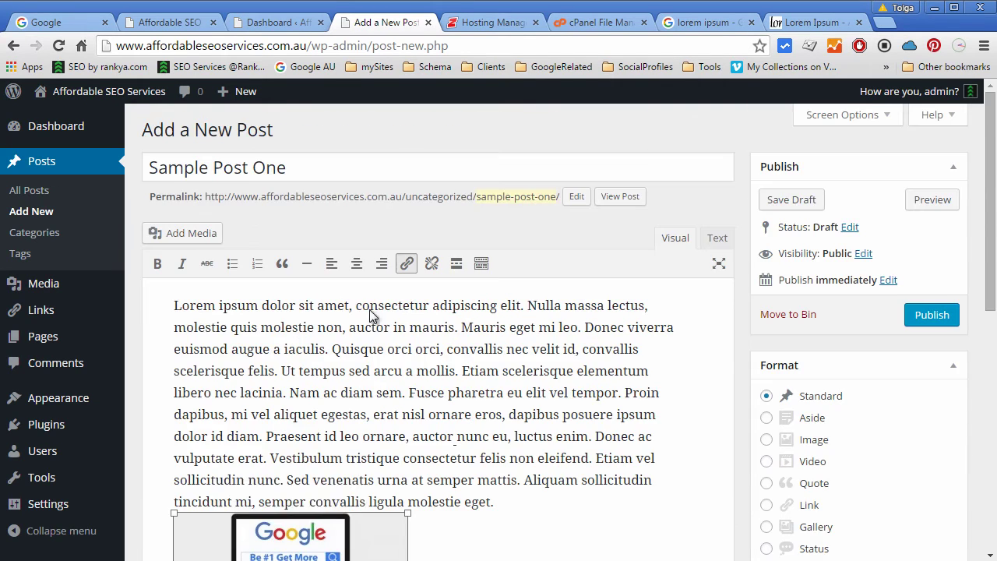
left_click_drag(218, 324, 457, 452)
left_click(498, 487)
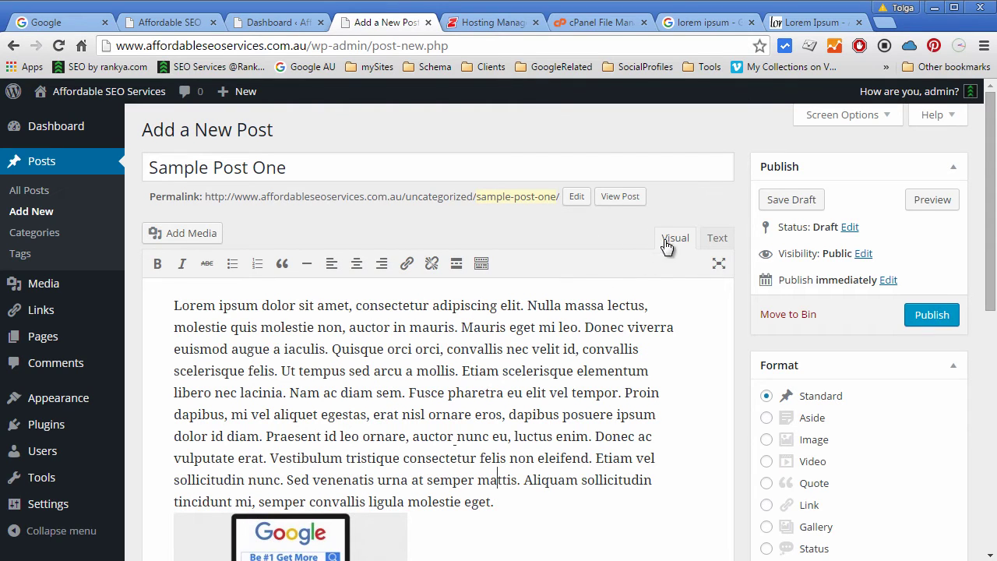
left_click(713, 240)
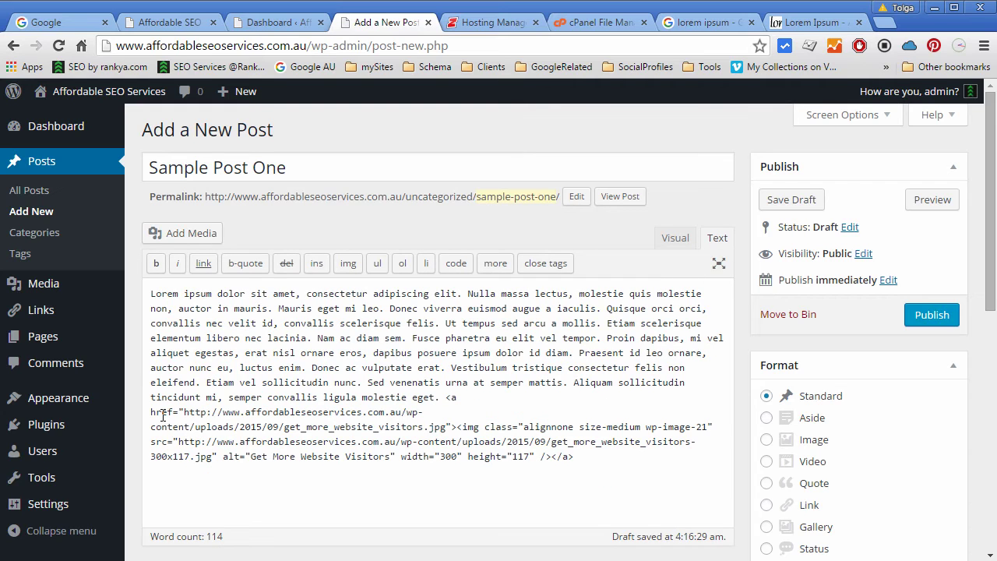
left_click_drag(442, 397, 580, 460)
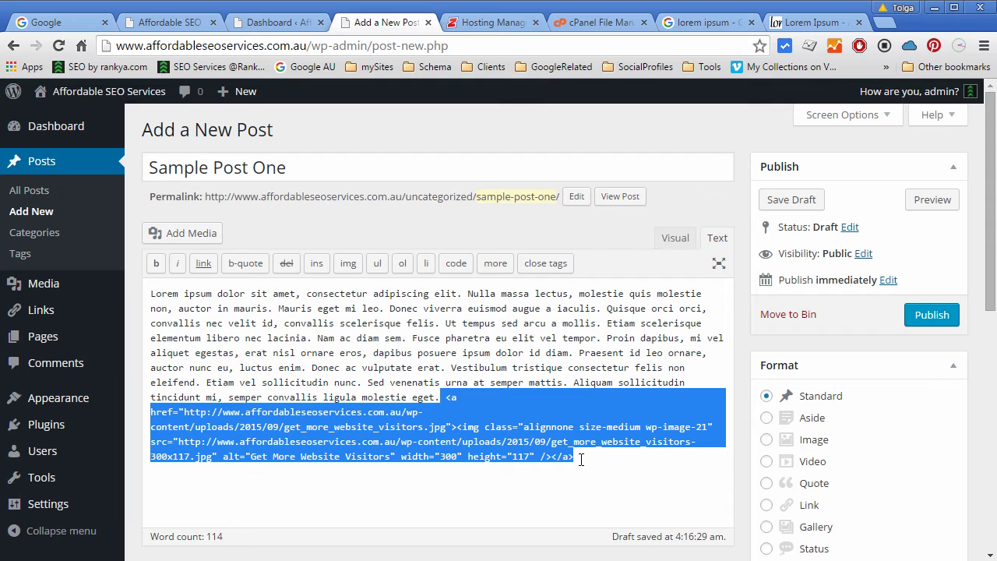
left_click(490, 442)
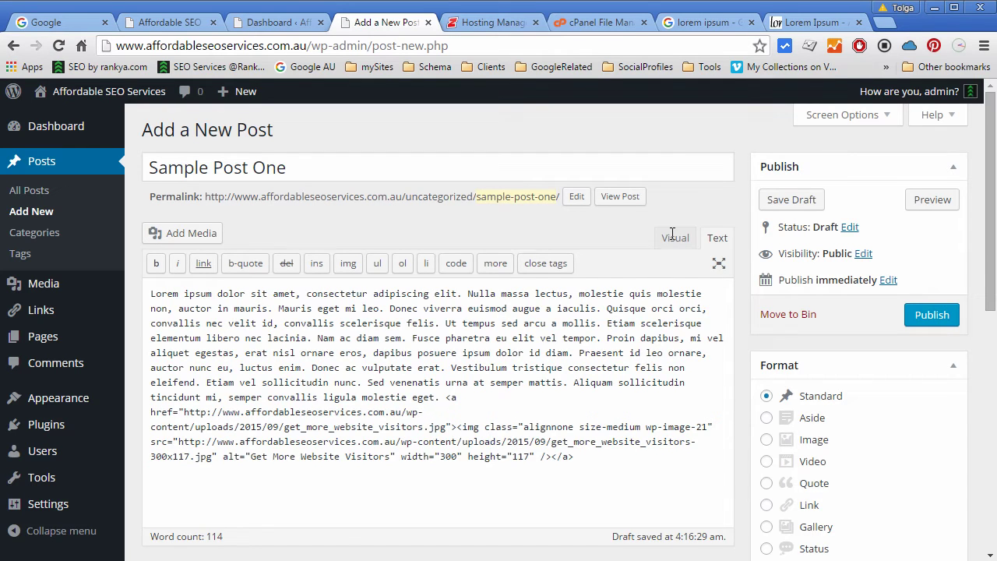
left_click(674, 237)
scroll(552, 418, "down", 1)
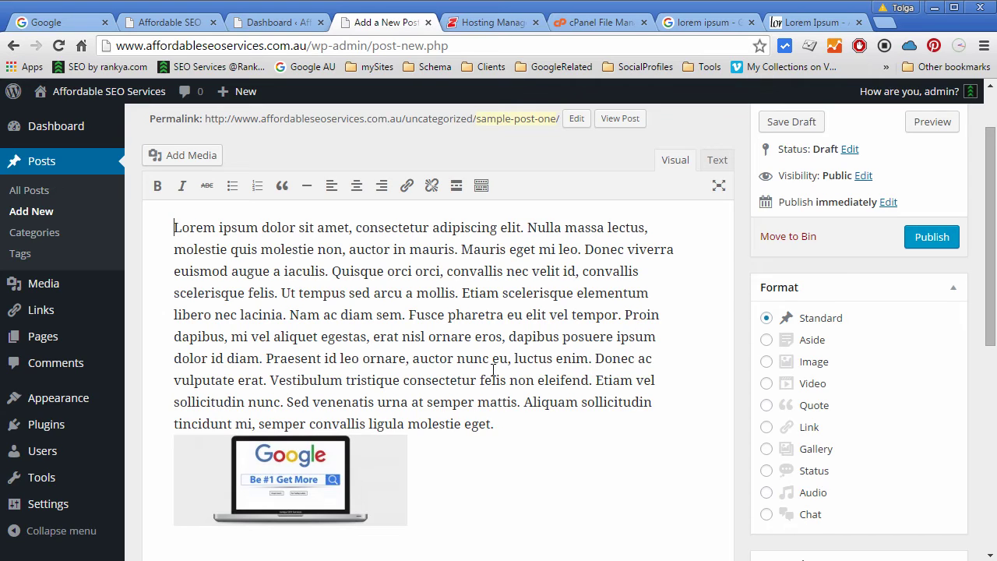
left_click_drag(289, 310, 400, 363)
left_click(507, 399)
scroll(528, 418, "down", 2)
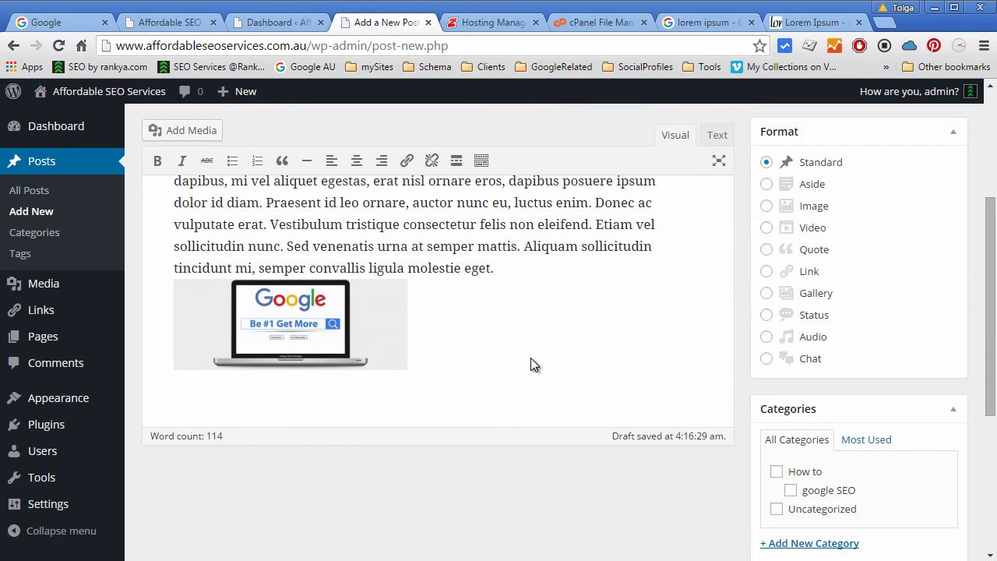
- Tick the google SEO category for the post
scroll(532, 357, "down", 1)
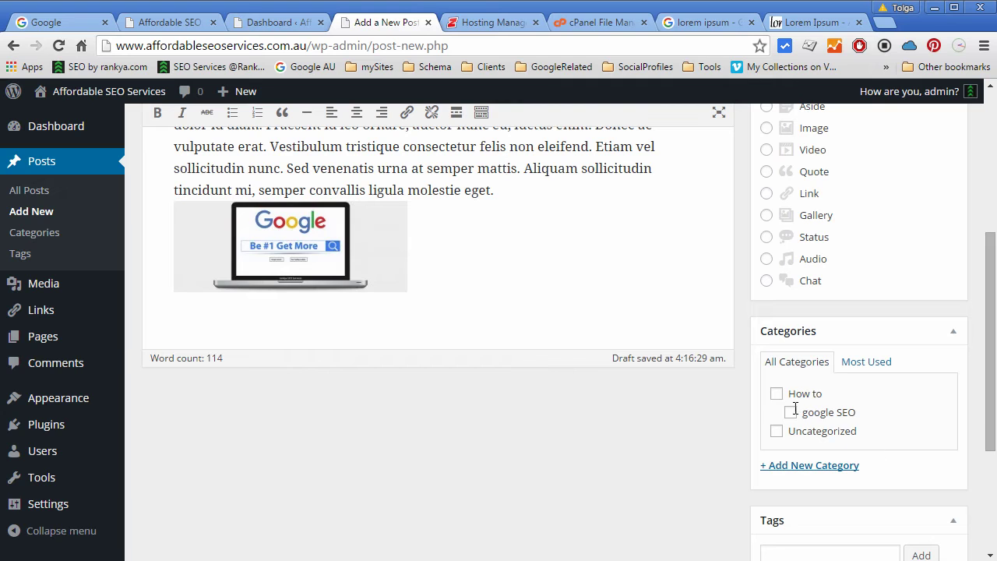
scroll(594, 407, "up", 4)
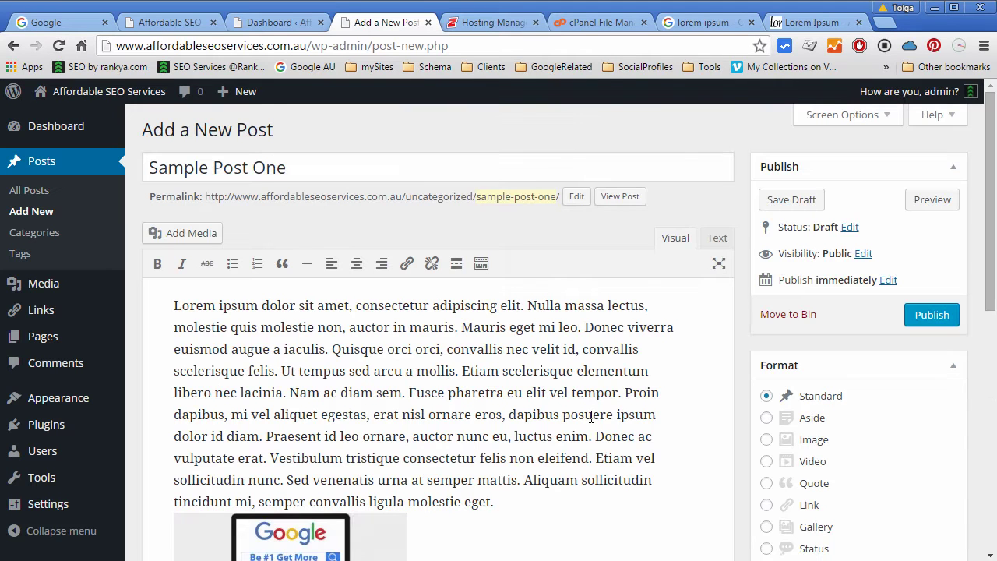
double_click(431, 196)
scroll(502, 380, "down", 1)
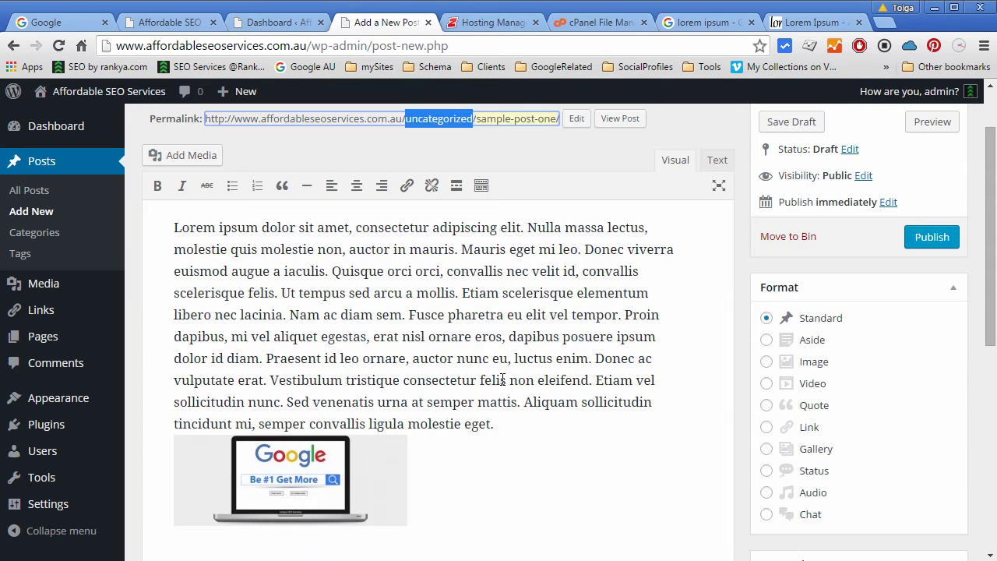
scroll(506, 378, "down", 1)
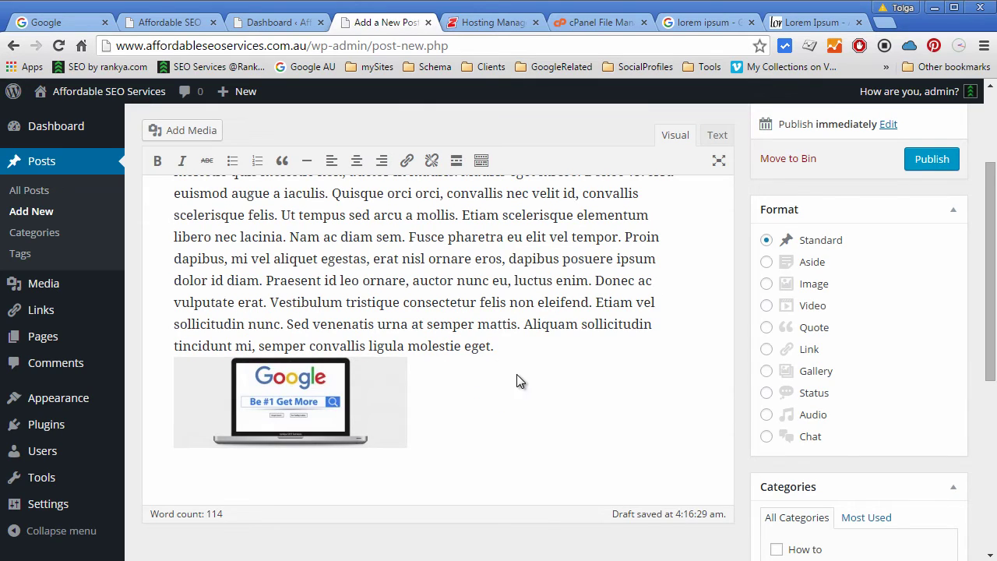
scroll(518, 377, "down", 2)
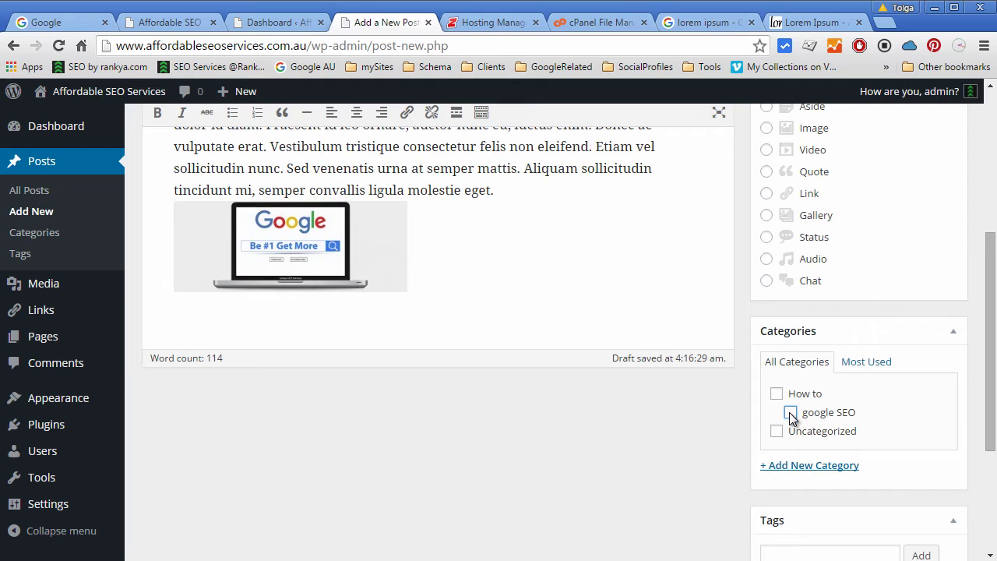
left_click(789, 413)
- Add the tags 'sample keyword' and 'sample' to the post
scroll(574, 424, "down", 2)
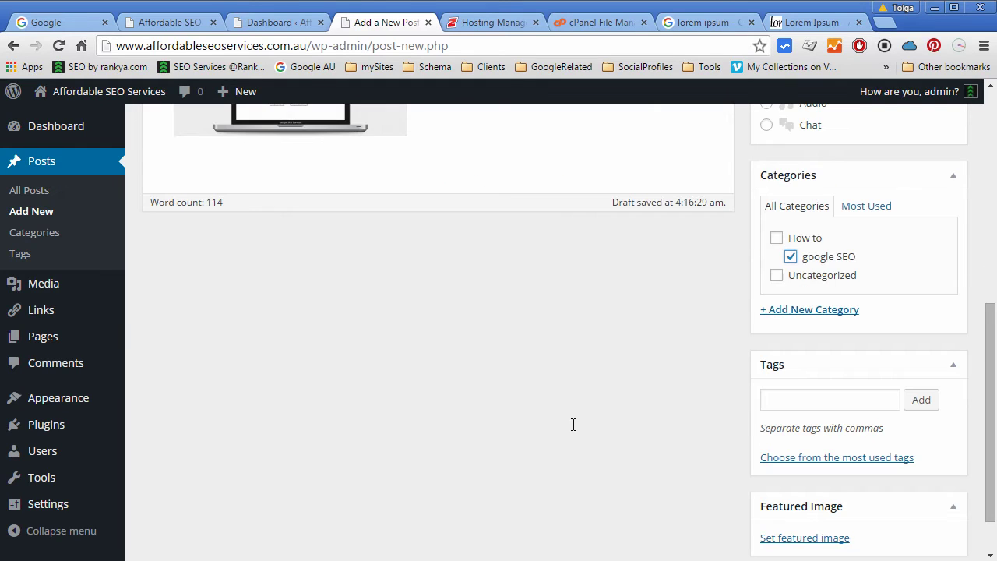
left_click(798, 398)
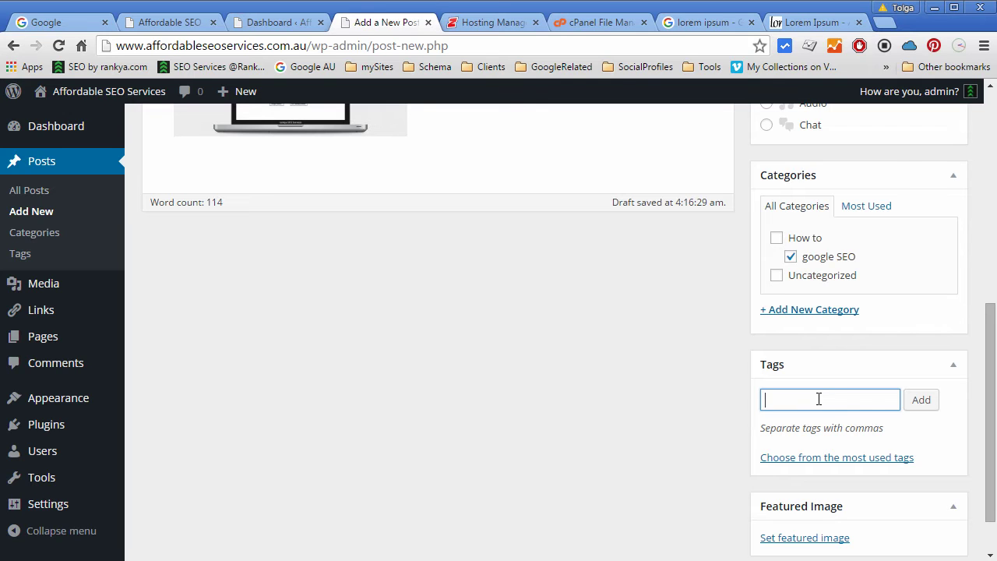
scroll(686, 375, "up", 3)
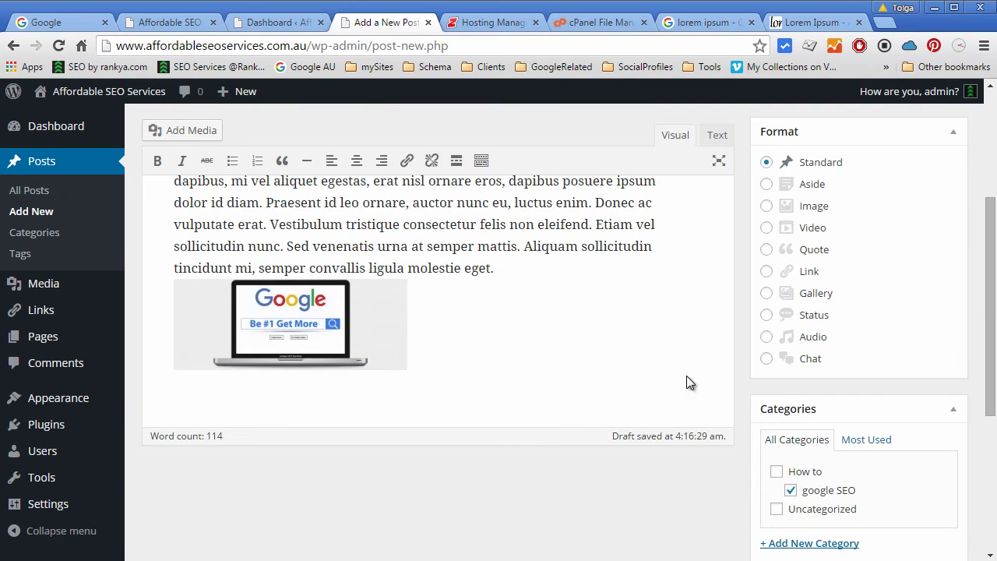
scroll(466, 333, "up", 3)
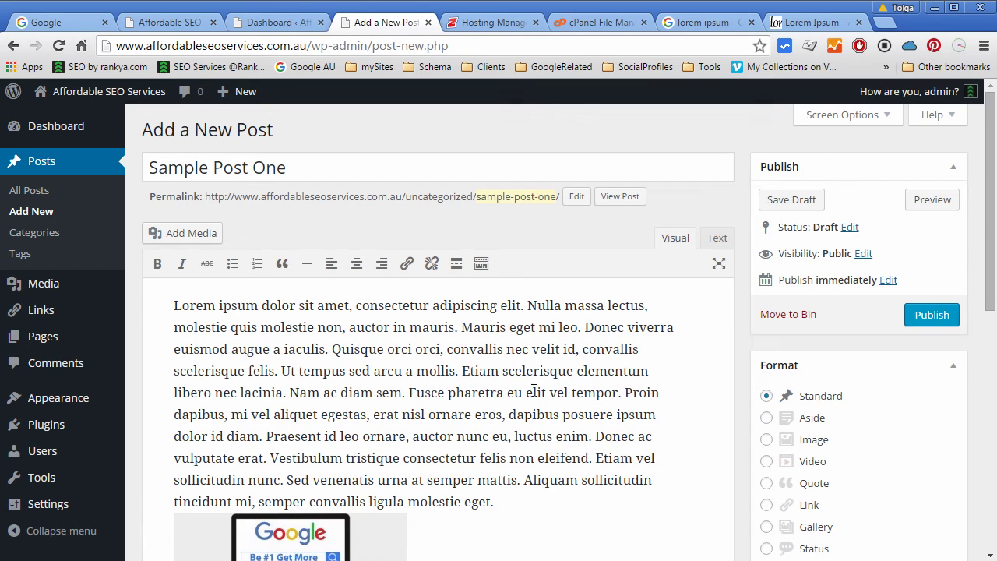
scroll(532, 389, "down", 6)
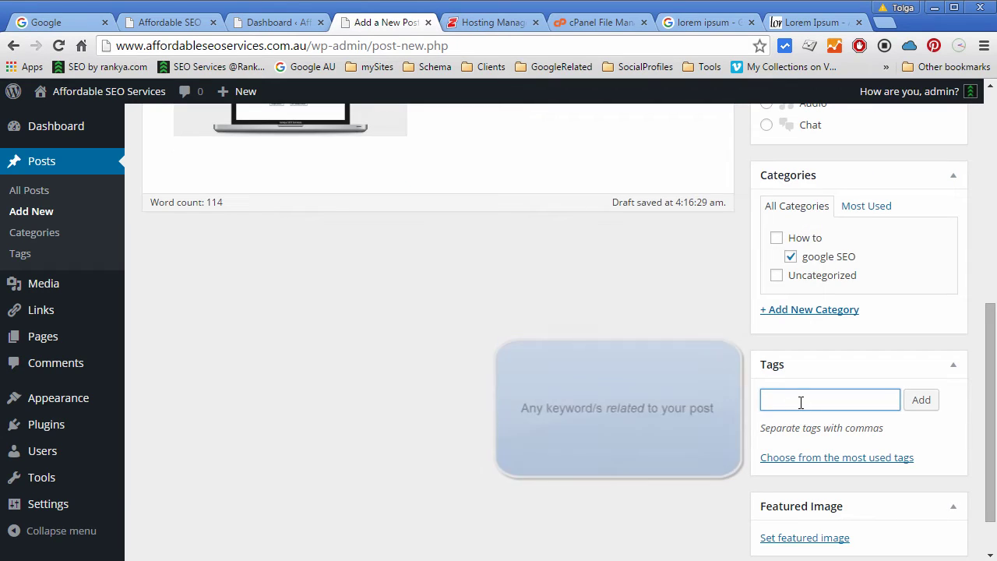
type("sa")
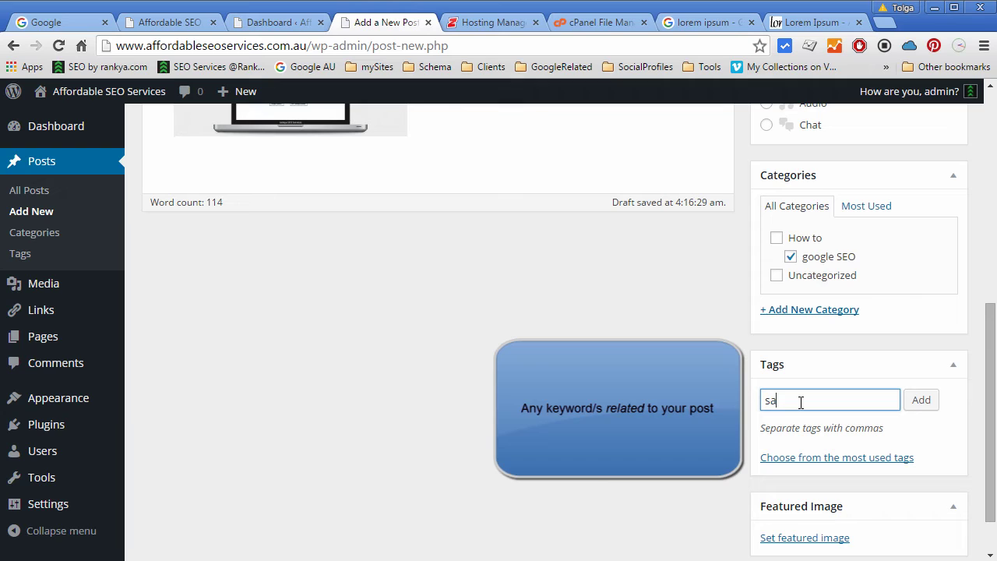
type("mple keyword")
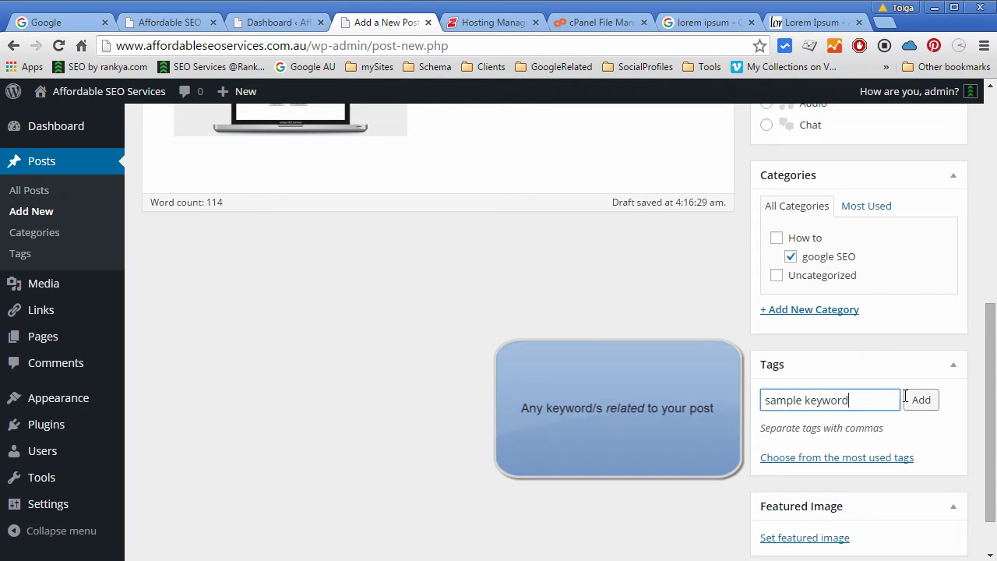
left_click(921, 399)
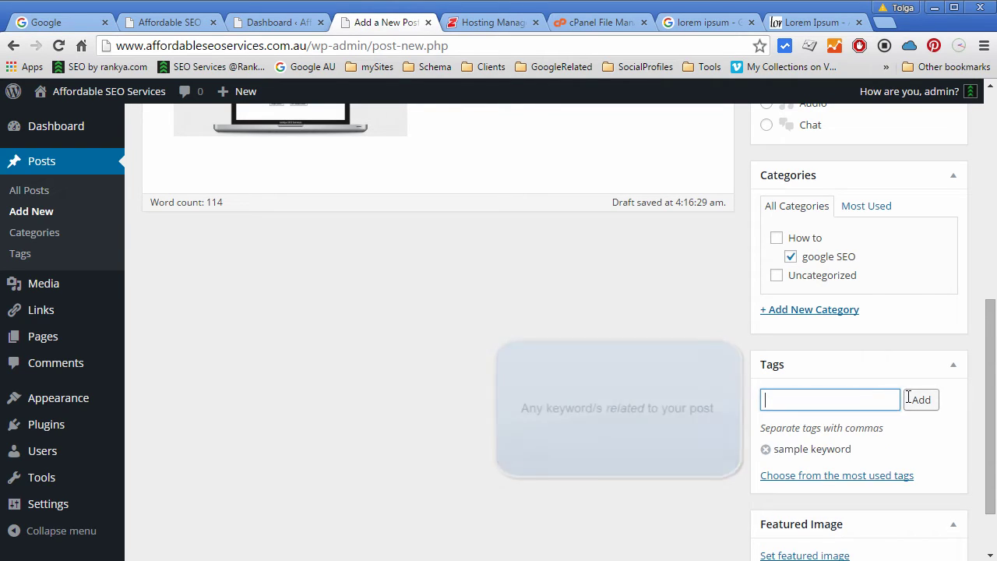
left_click(840, 402)
type("sample")
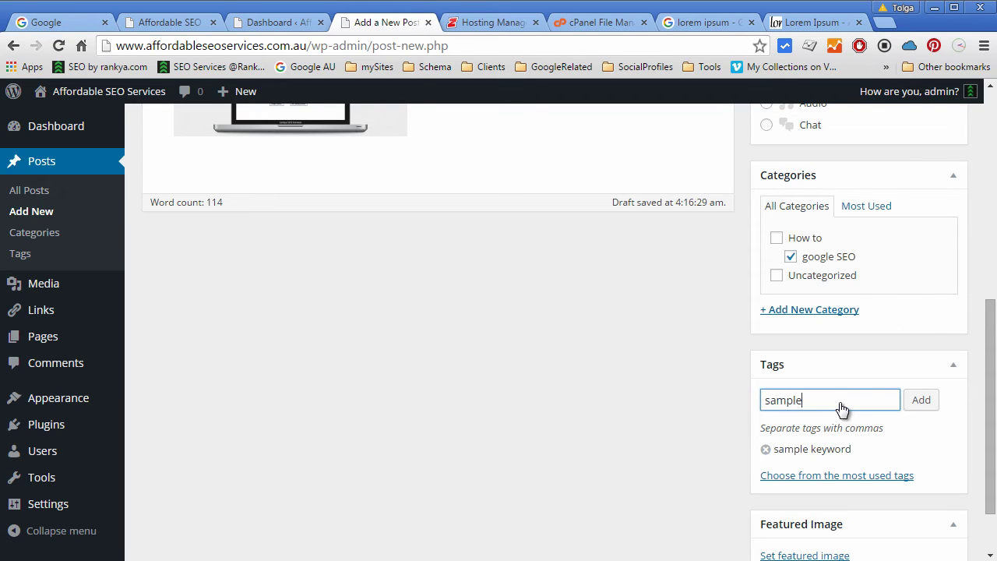
left_click(923, 400)
scroll(646, 430, "down", 2)
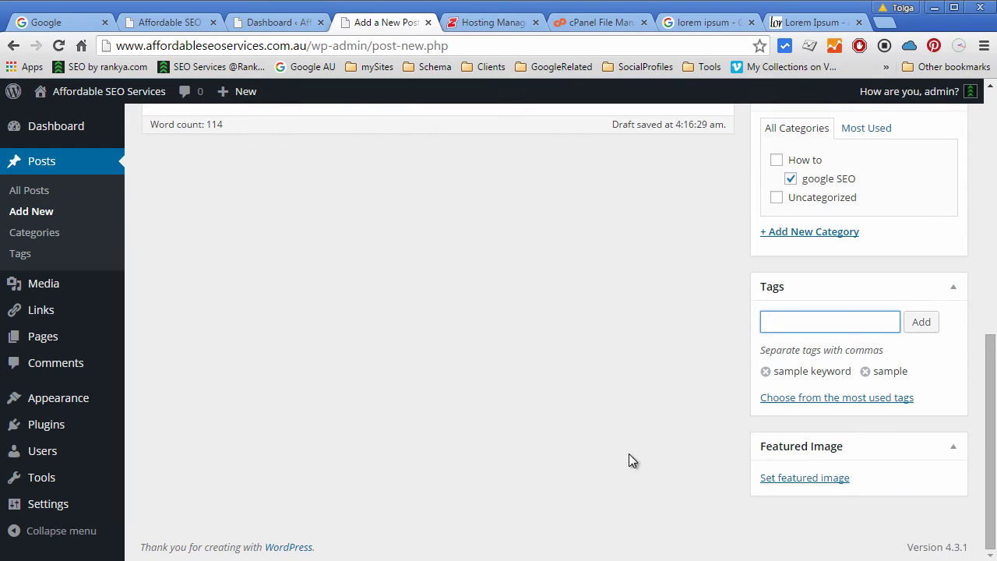
- Upload wordpress_development.jpg as a new image in the Featured Image picker
left_click(810, 478)
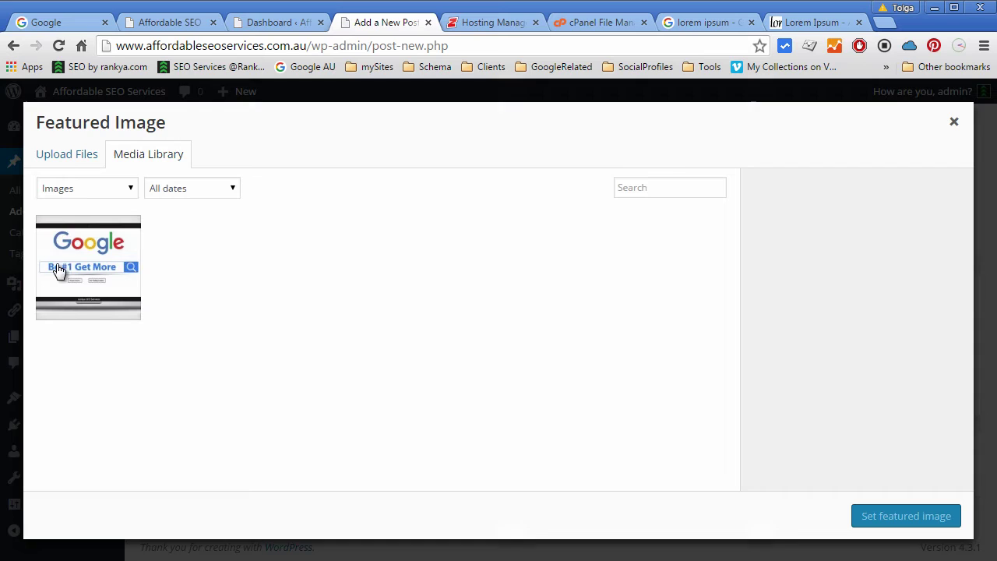
left_click(69, 162)
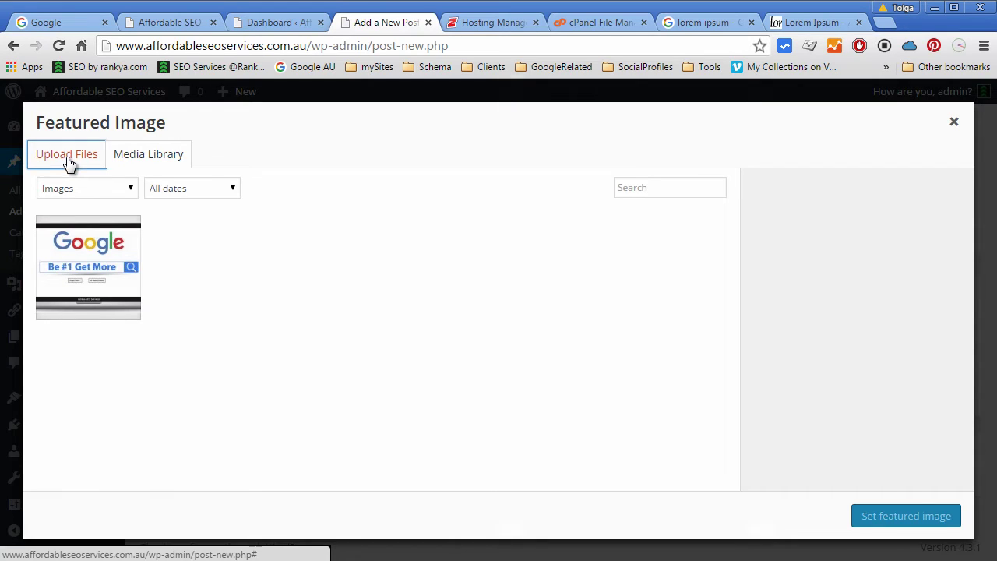
left_click(471, 353)
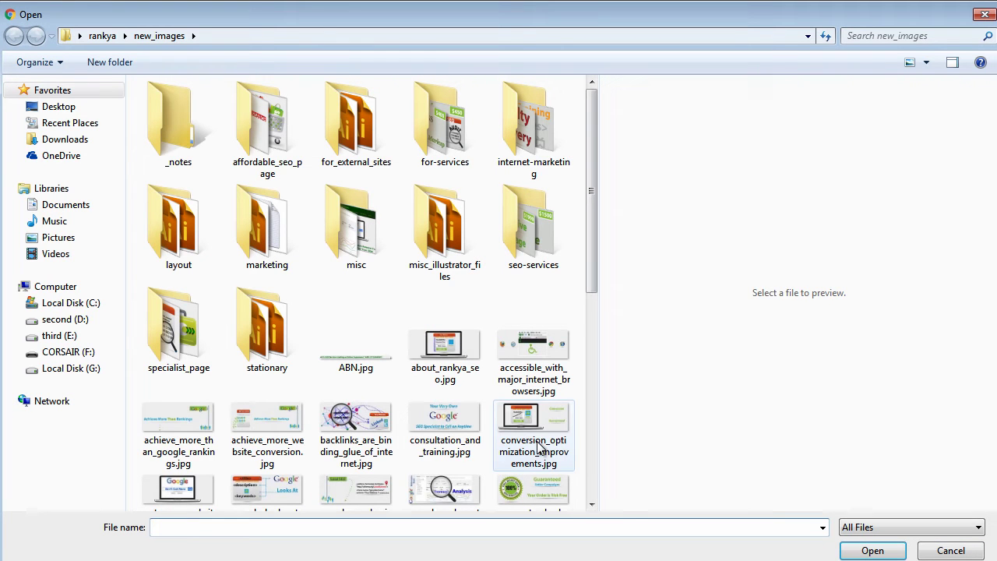
left_click_drag(595, 291, 595, 351)
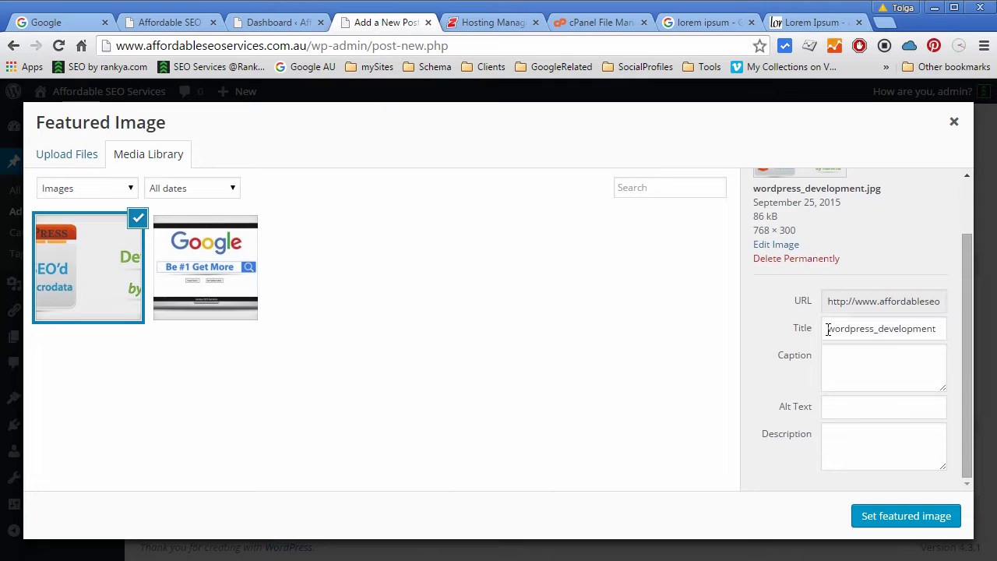
- Give the image alt text 'wordpress seo' and title 'title for the image', then set it as featured
left_click_drag(829, 330, 949, 335)
key("BackSpace")
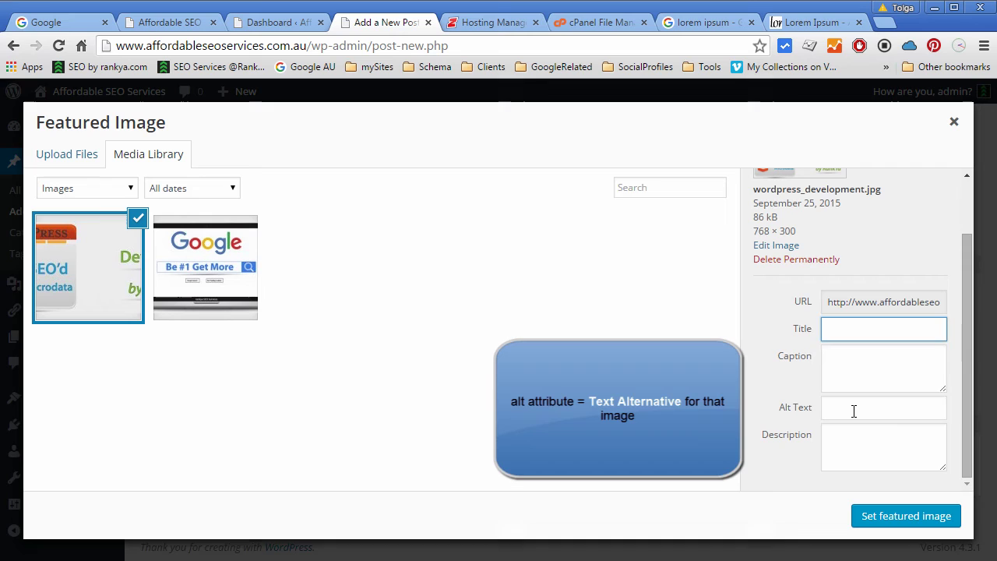
left_click(853, 411)
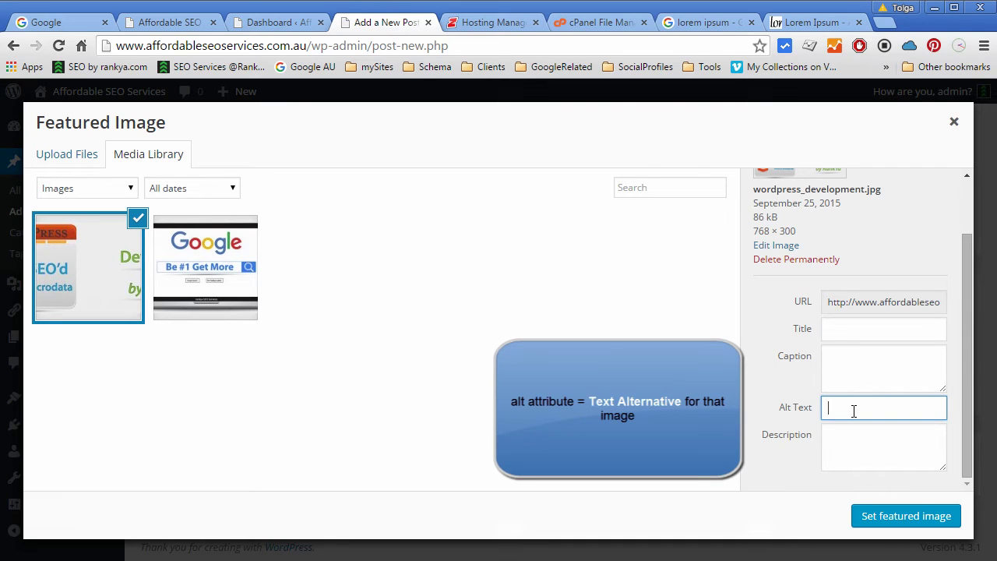
type("wordpres")
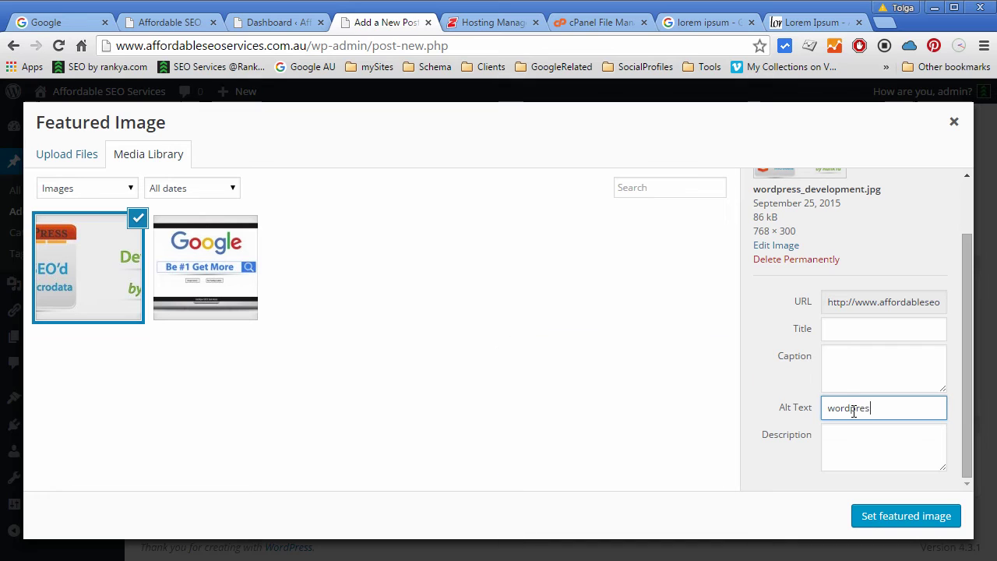
type("s seo")
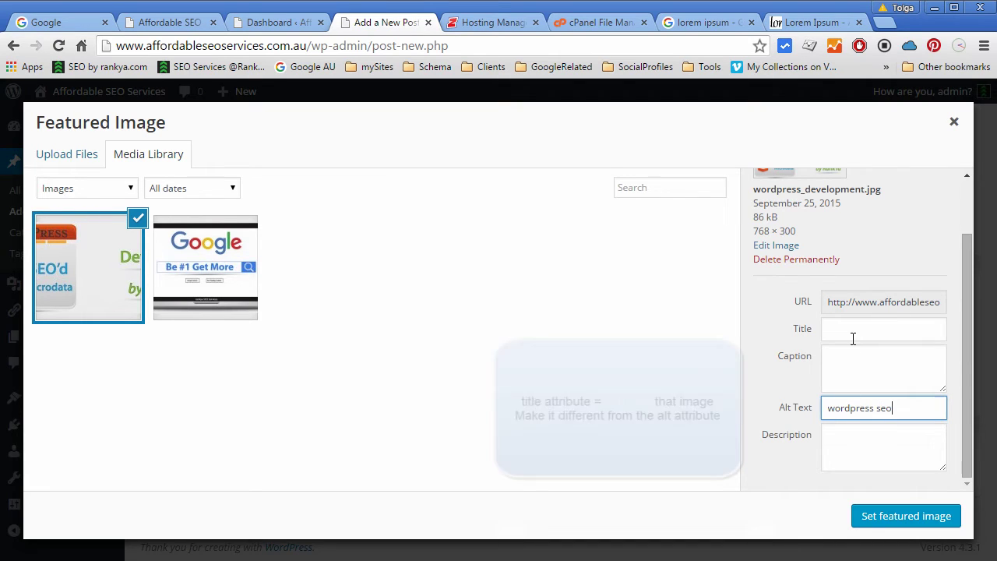
left_click(852, 333)
type("title ")
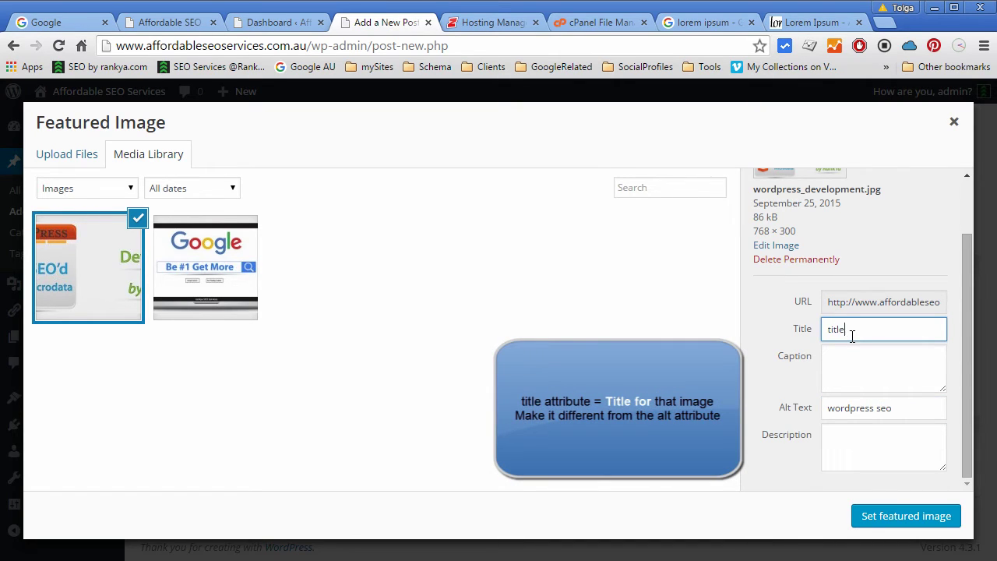
type("for the iamg")
key("BackSpace")
key("BackSpace")
key("BackSpace")
type("mage")
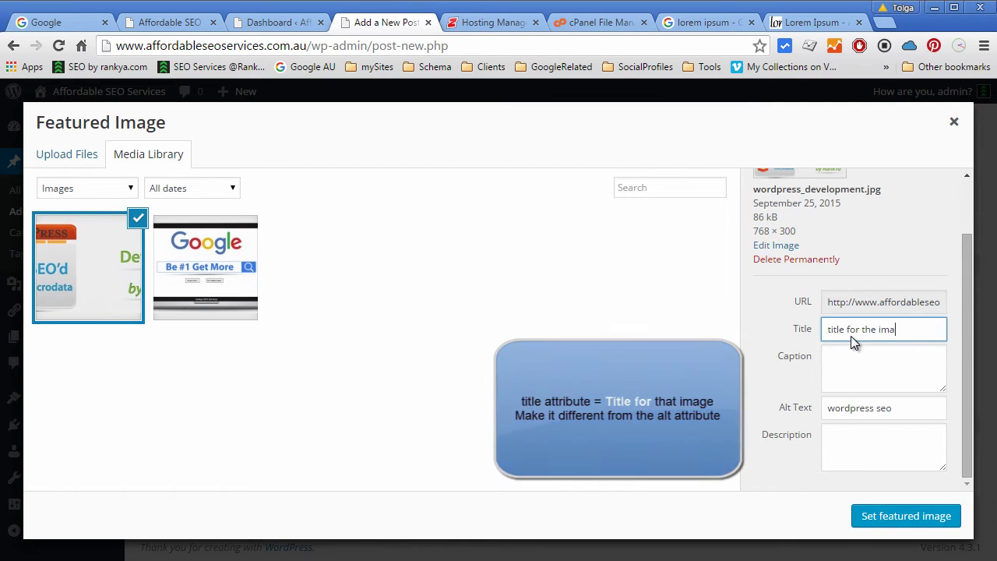
left_click(884, 516)
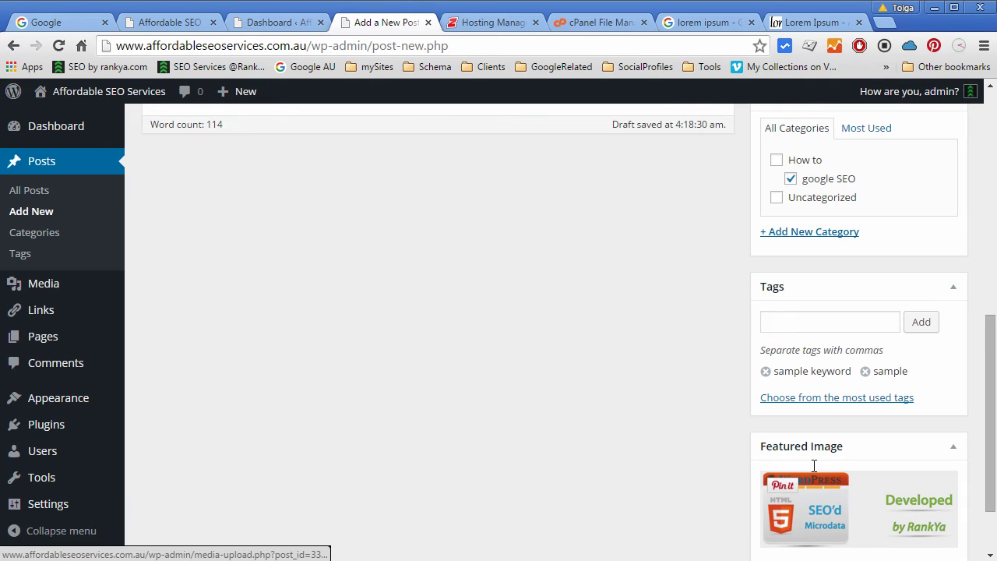
- Save Sample Post One as a draft
scroll(644, 409, "up", 5)
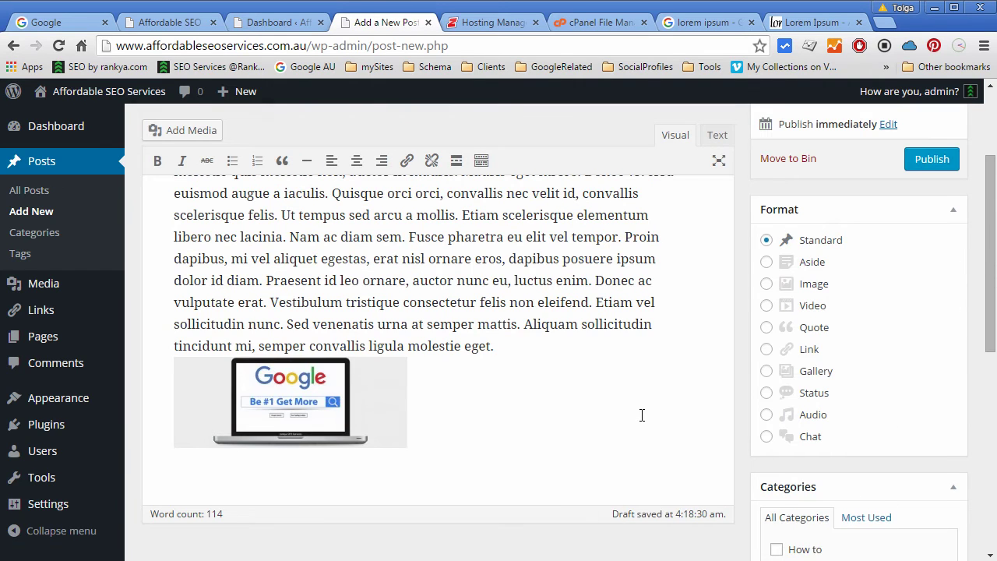
scroll(643, 408, "up", 2)
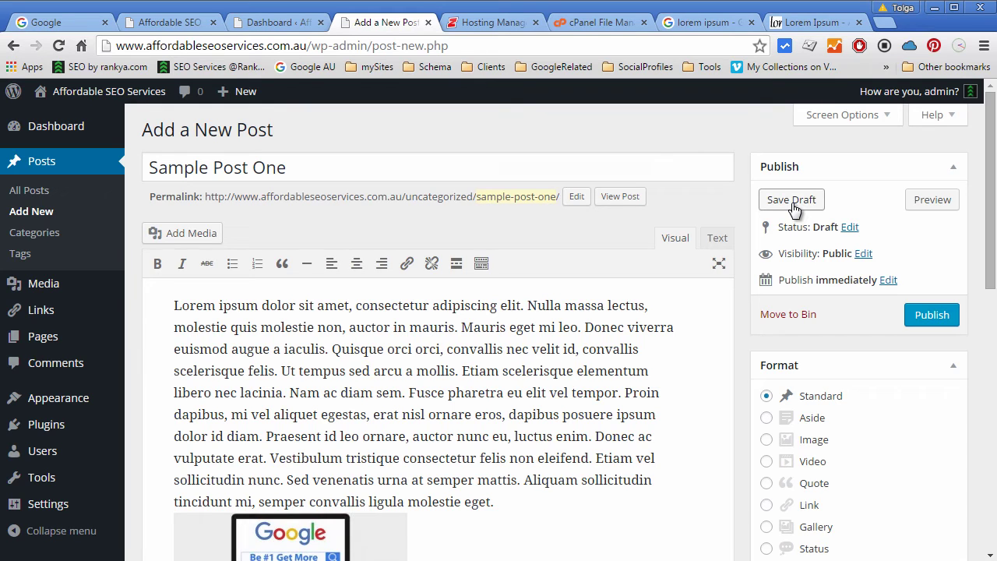
left_click(792, 201)
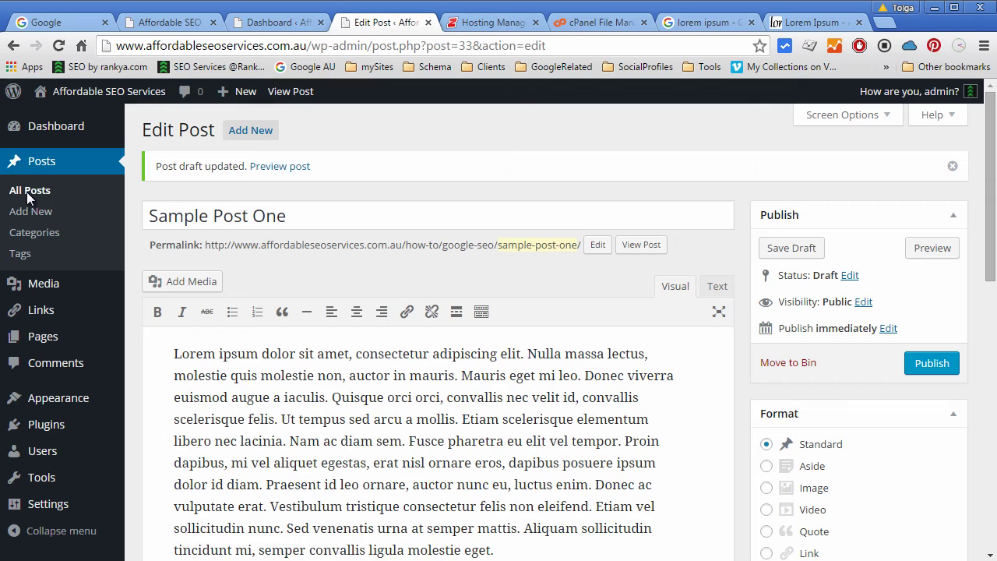
- In All Posts, open and cancel Quick Edit, then reopen Sample Post One in the editor
left_click(29, 192)
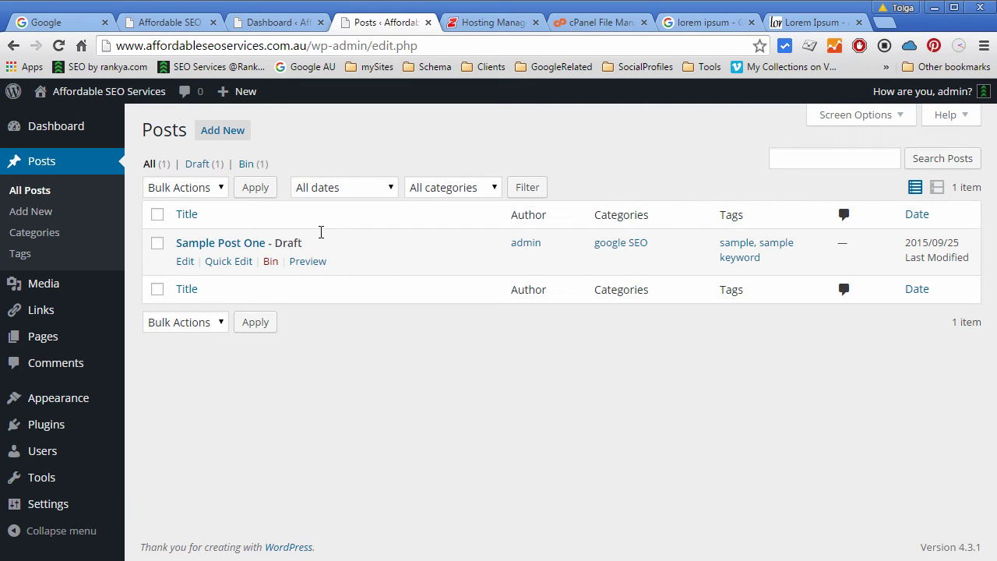
left_click(210, 261)
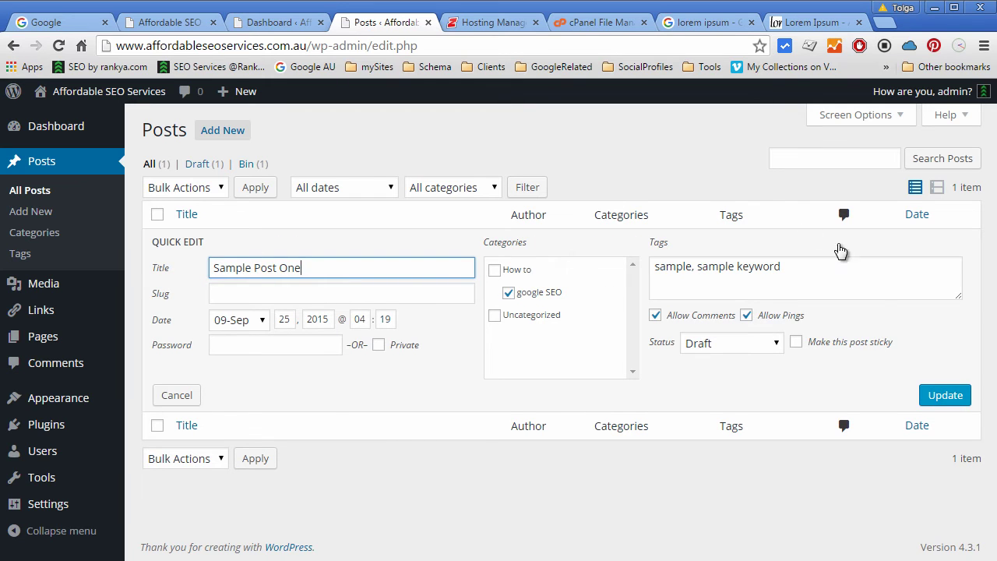
left_click(178, 395)
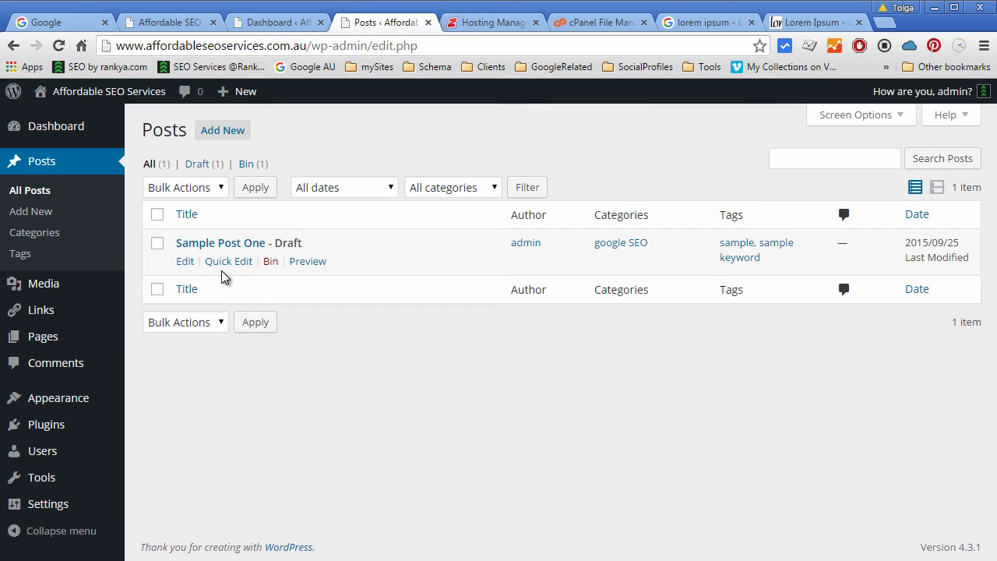
left_click(183, 262)
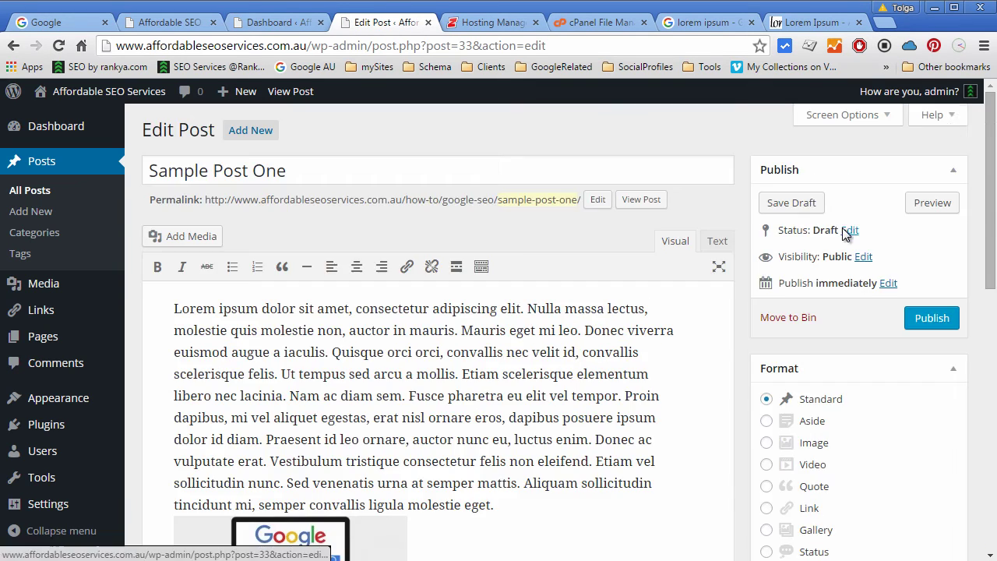
- Change the post status to Pending Review and confirm with OK
left_click(848, 229)
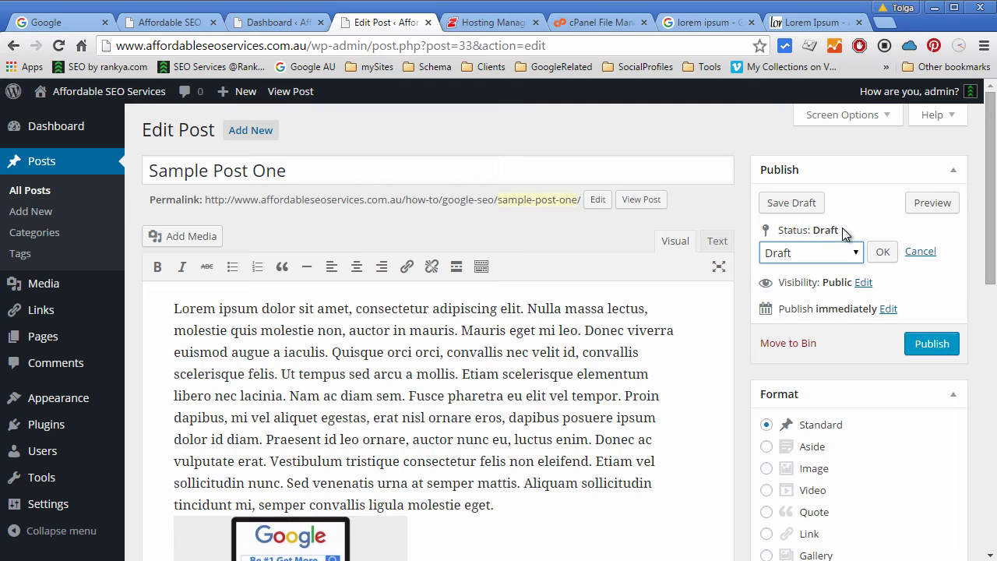
left_click(856, 255)
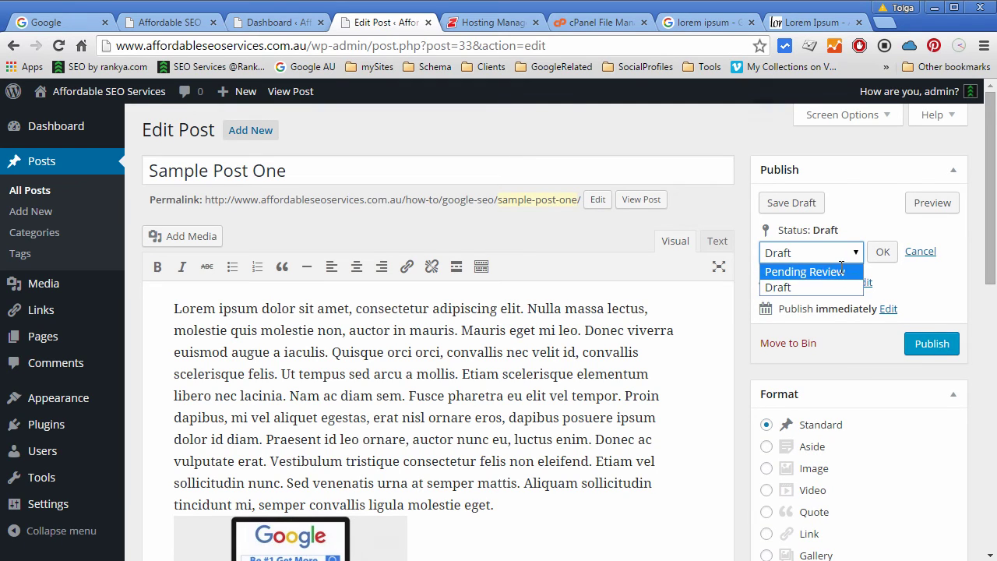
left_click(841, 267)
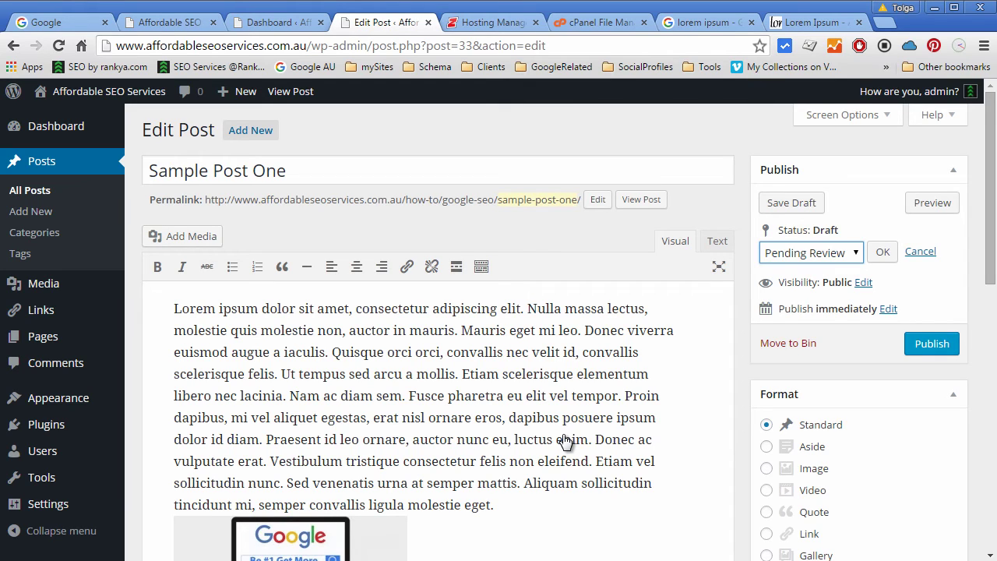
left_click(882, 252)
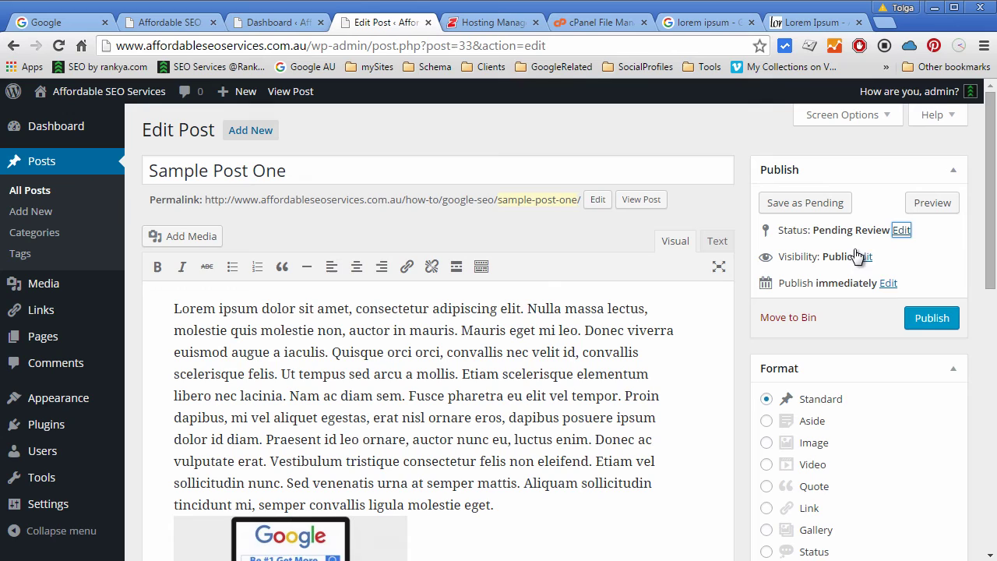
- Try the Password protected and Private visibility options, then return to Public
left_click(863, 257)
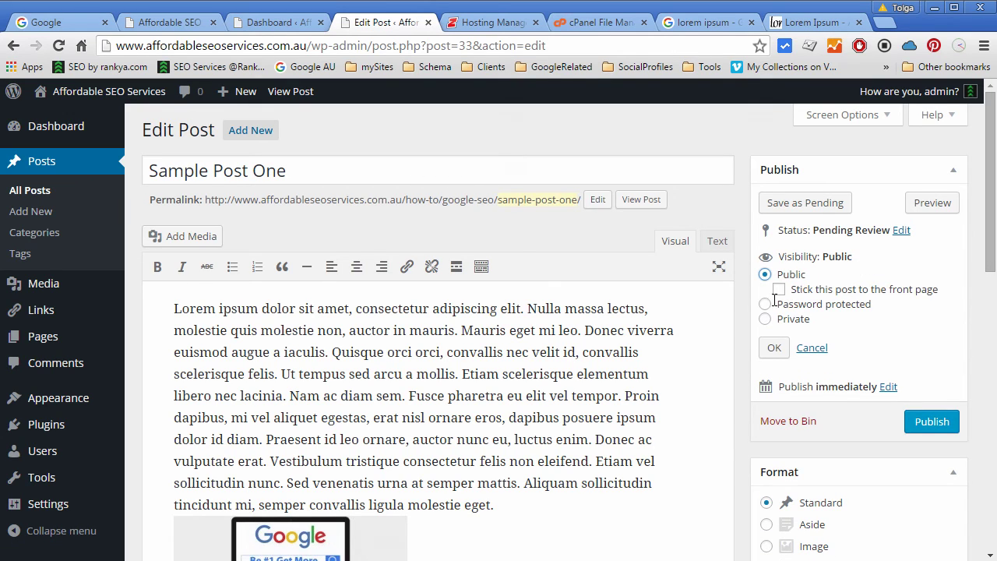
left_click(765, 304)
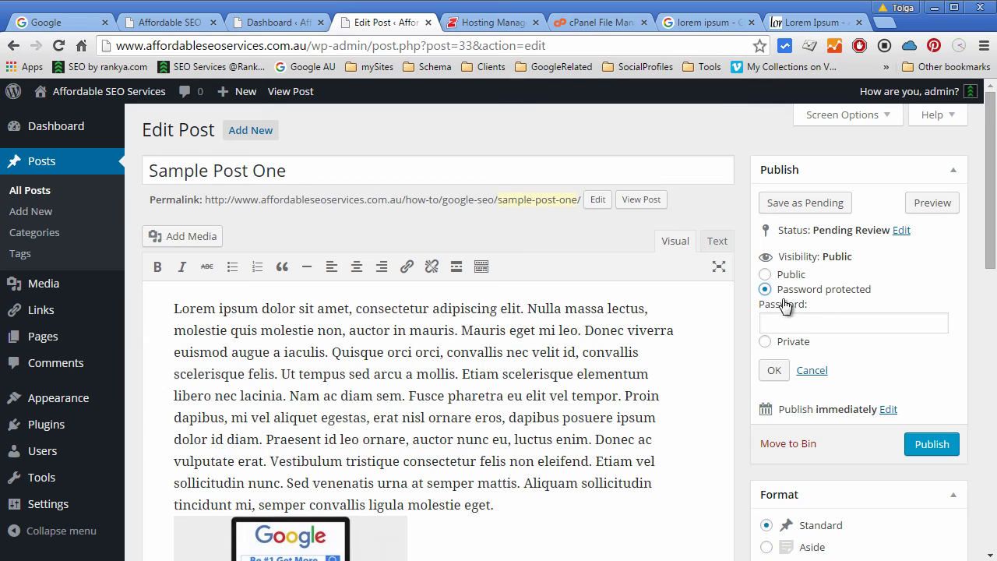
left_click(765, 343)
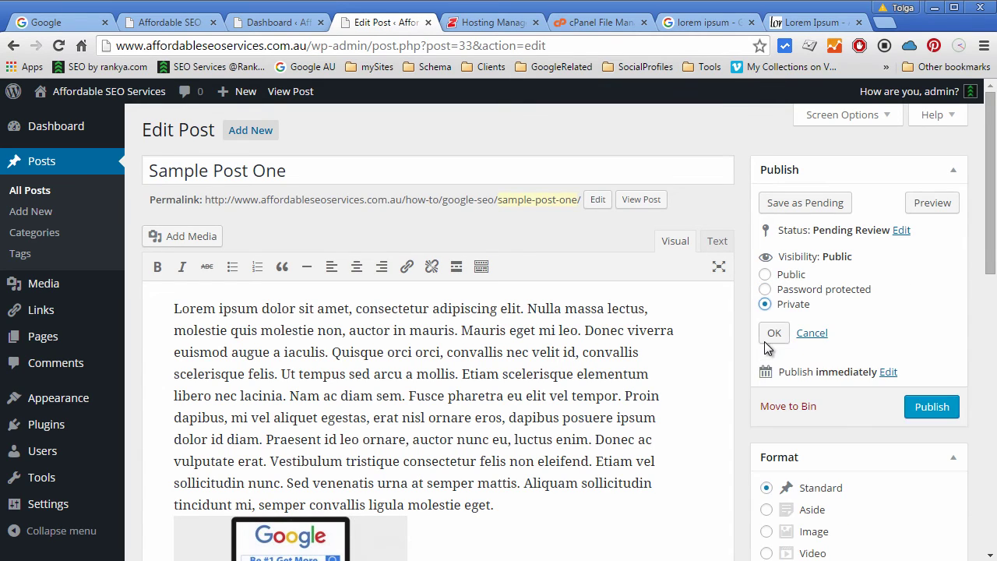
left_click(765, 276)
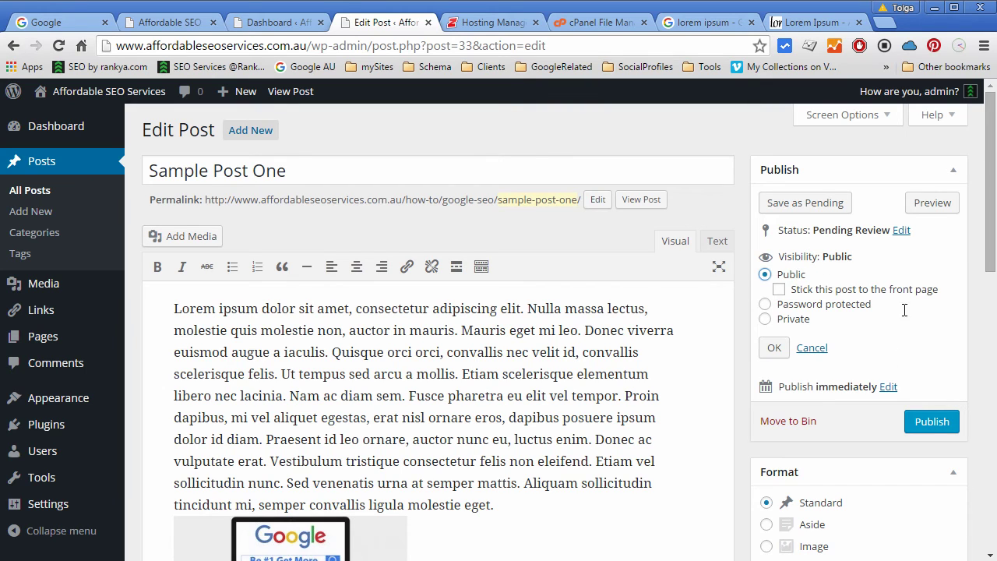
- Review the September publish date, discard the date and visibility changes, and publish the post
left_click(887, 387)
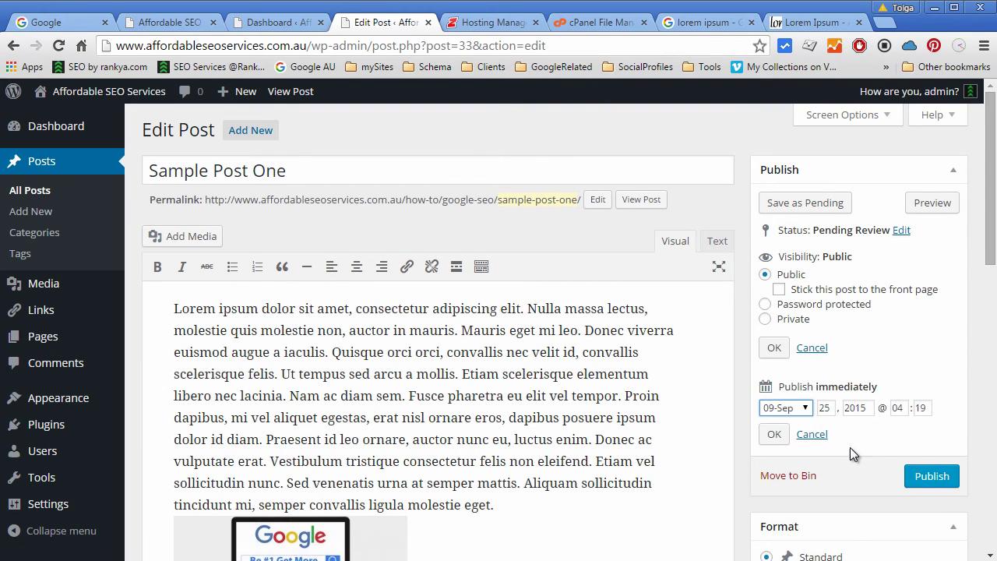
left_click(807, 410)
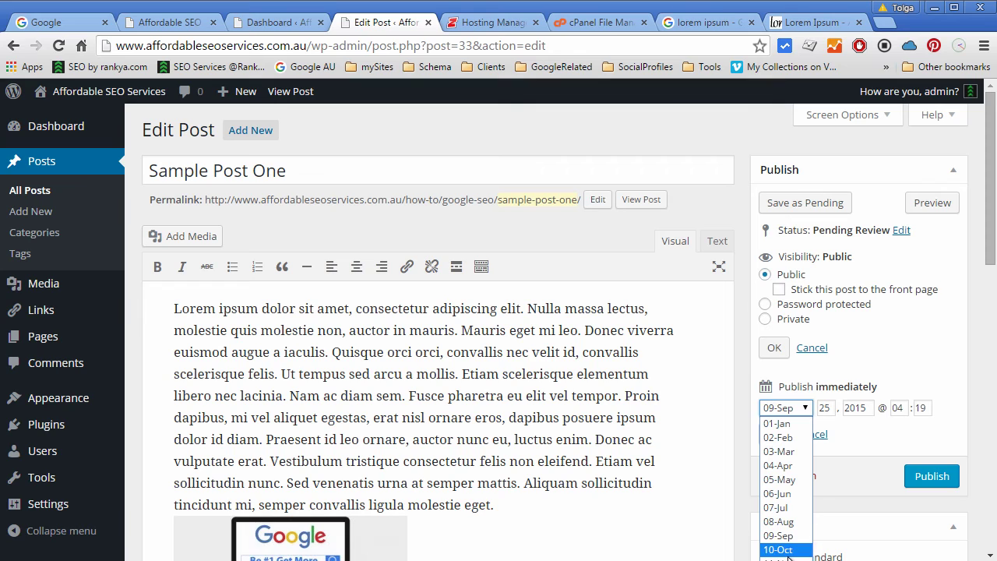
left_click(927, 343)
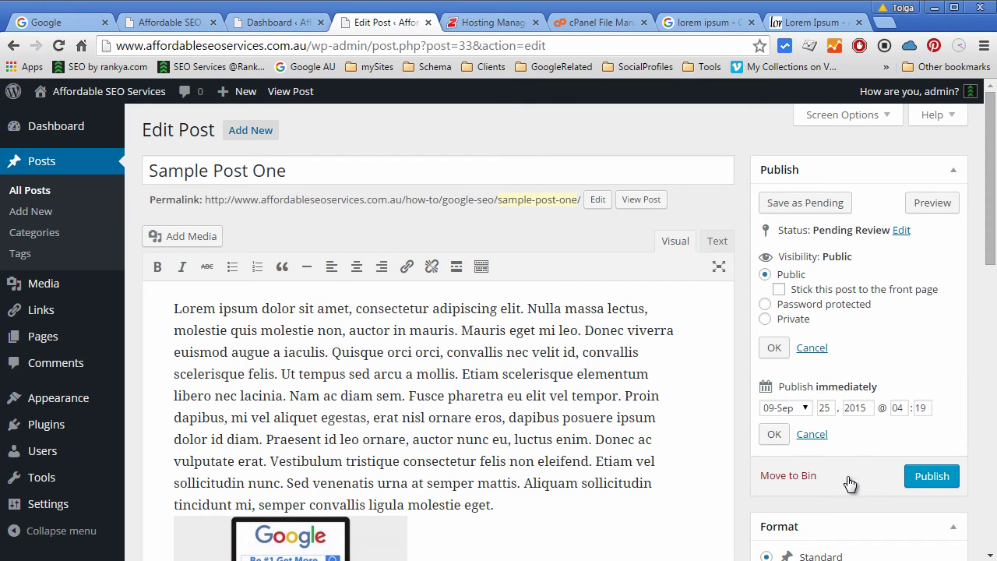
left_click(810, 434)
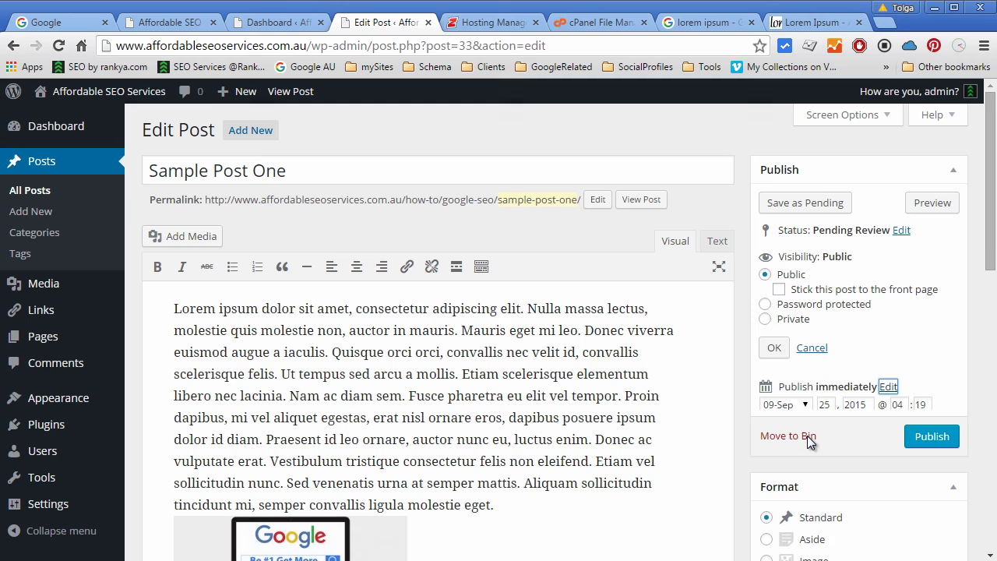
left_click(812, 349)
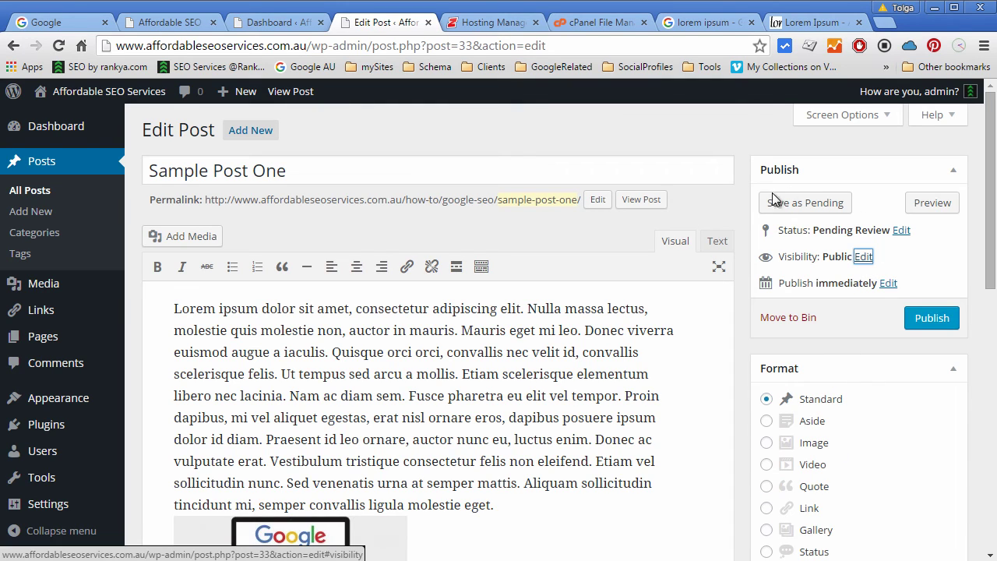
left_click(947, 322)
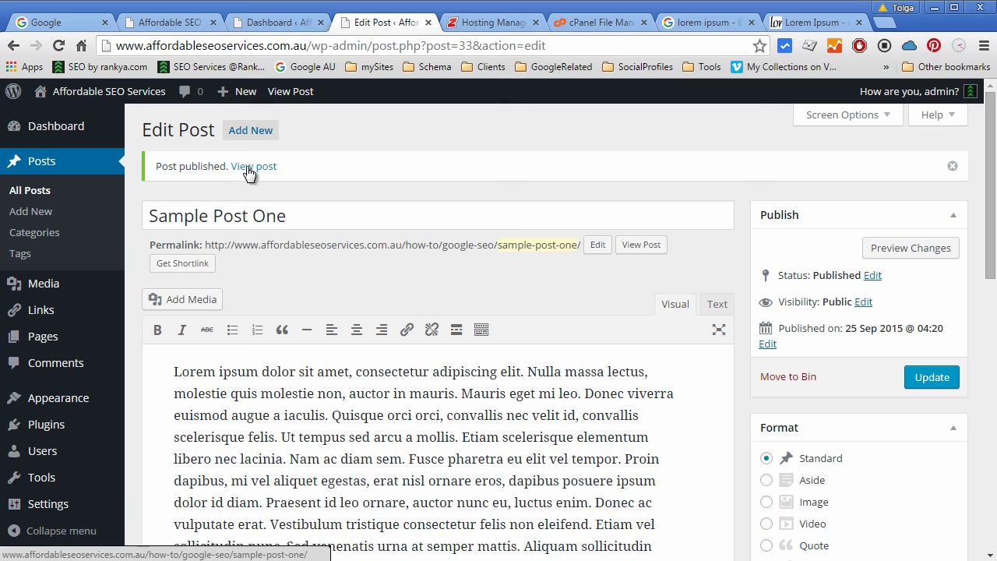
left_click(250, 166)
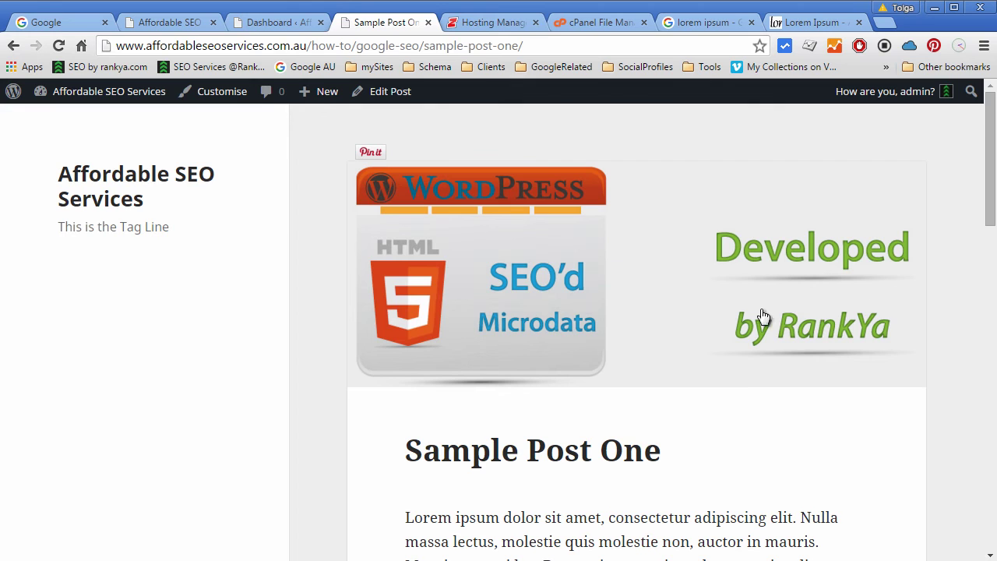
scroll(755, 330, "down", 7)
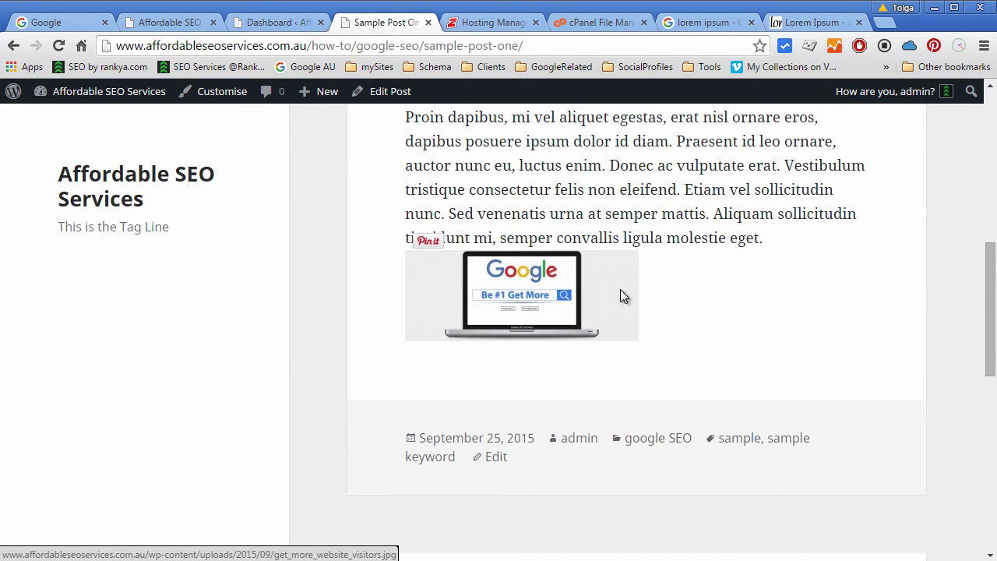
scroll(590, 303, "up", 5)
scroll(586, 304, "down", 6)
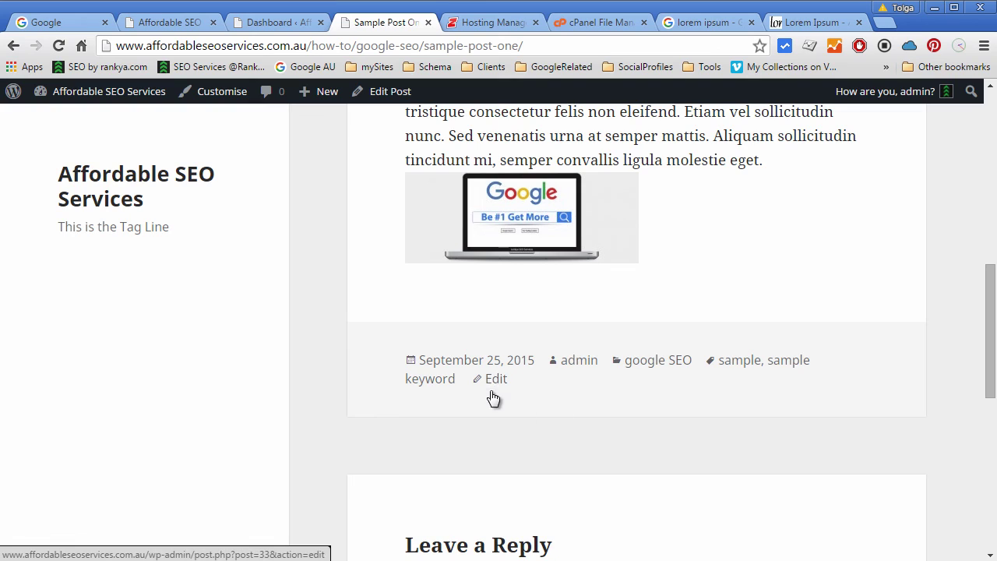
left_click(377, 91)
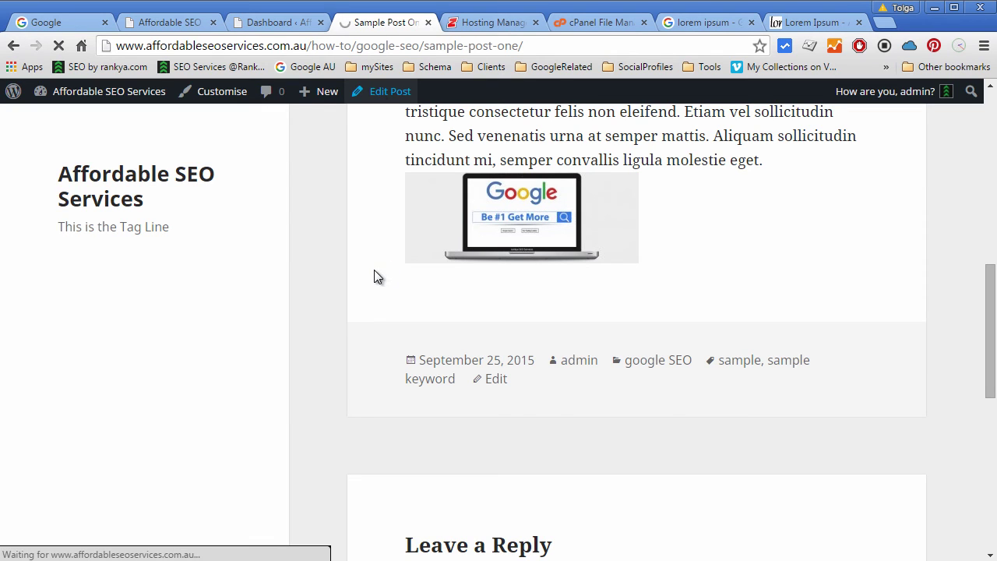